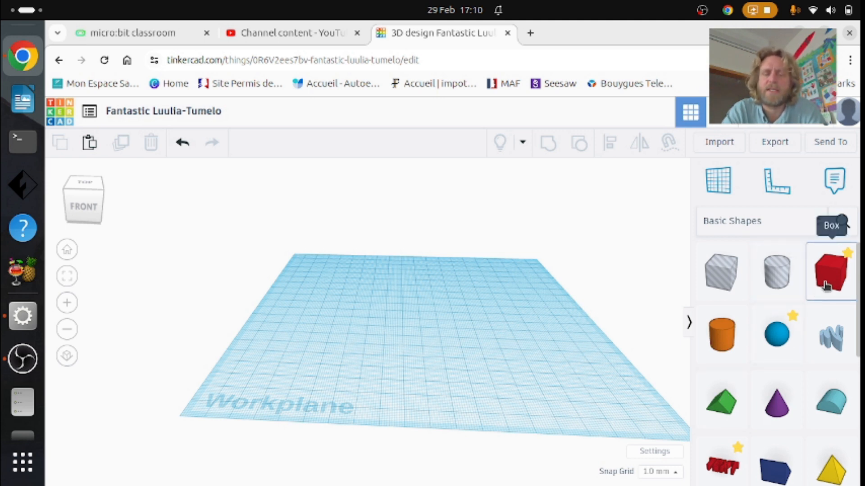
- Place a solid box on the workplane and stretch its footprint to 93 by 31 mm
left_click_drag(833, 284, 341, 336)
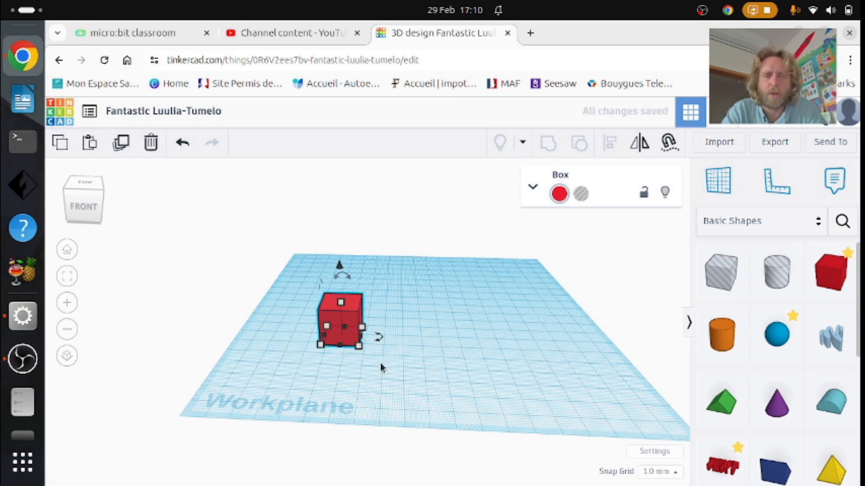
left_click_drag(360, 347, 511, 367)
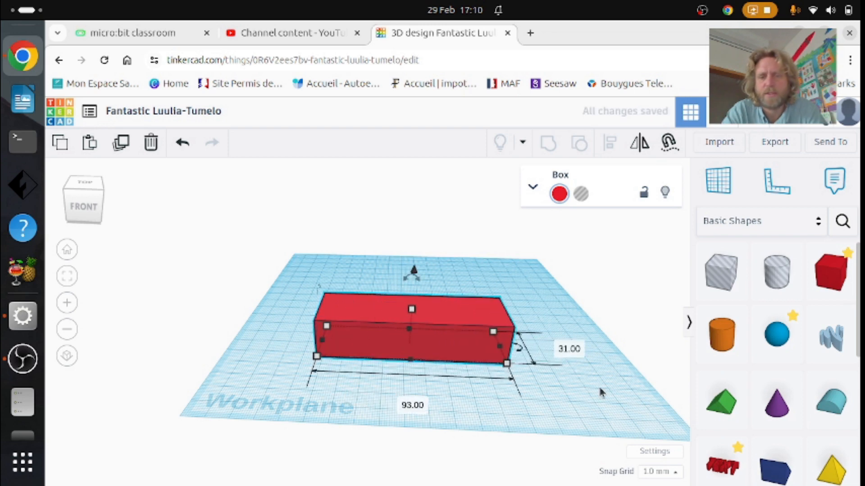
- Widen the box across the workplane and raise its height to 50 mm, keeping it resting on the workplane
right_click_drag(608, 389, 465, 369)
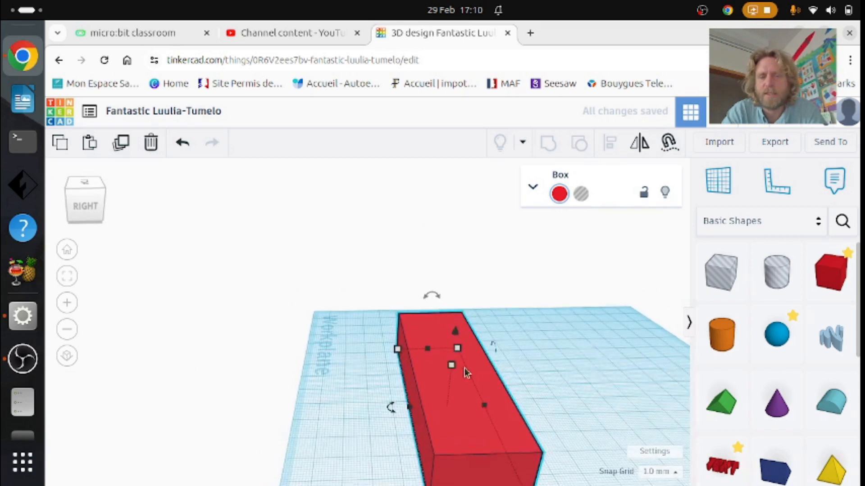
scroll(551, 365, "down", 1)
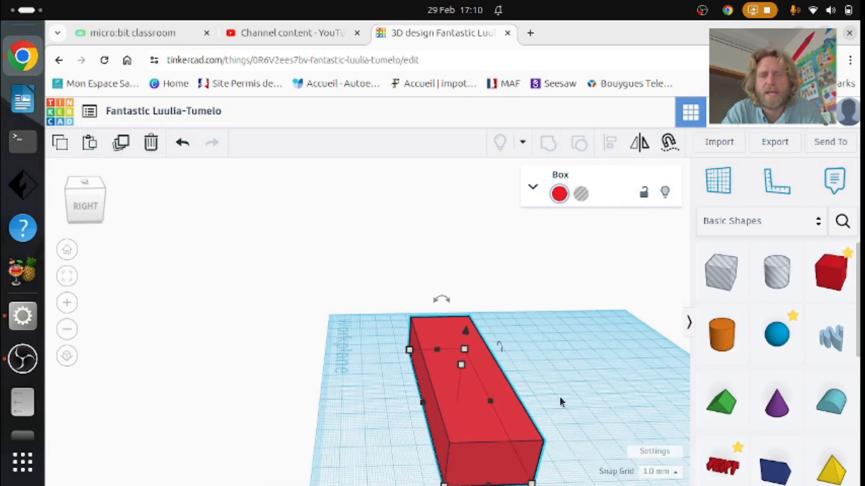
right_click_drag(606, 409, 433, 328)
mouse_move(331, 355)
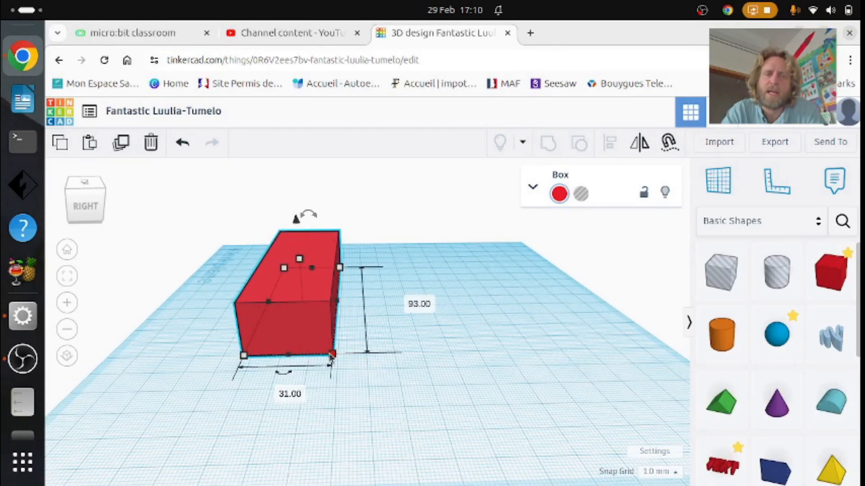
left_click_drag(335, 359, 558, 377)
left_click_drag(386, 264, 381, 189)
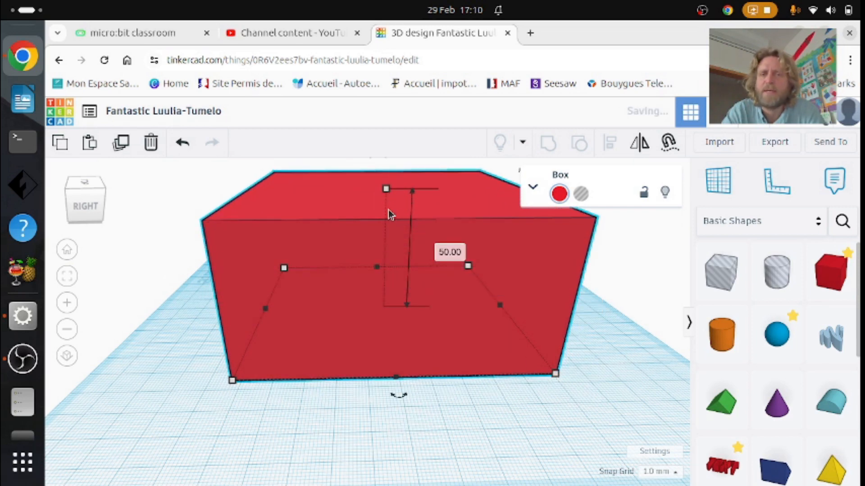
scroll(499, 397, "down", 2)
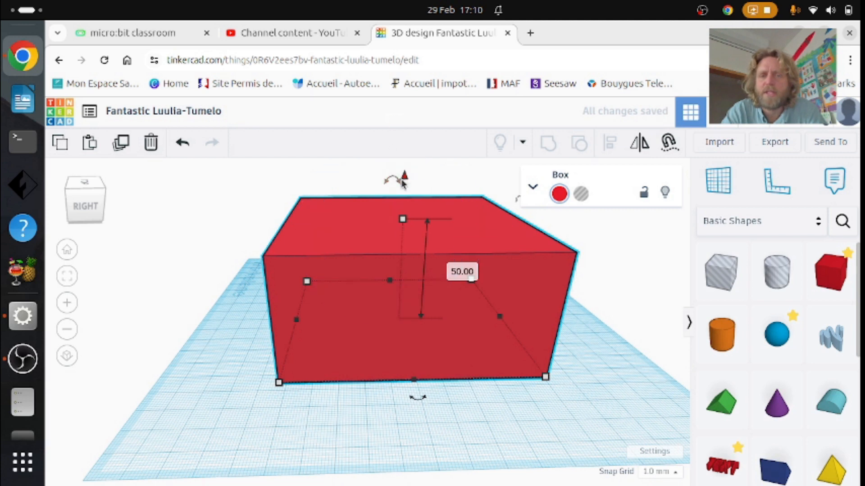
left_click_drag(404, 179, 407, 126)
key("ctrl+z")
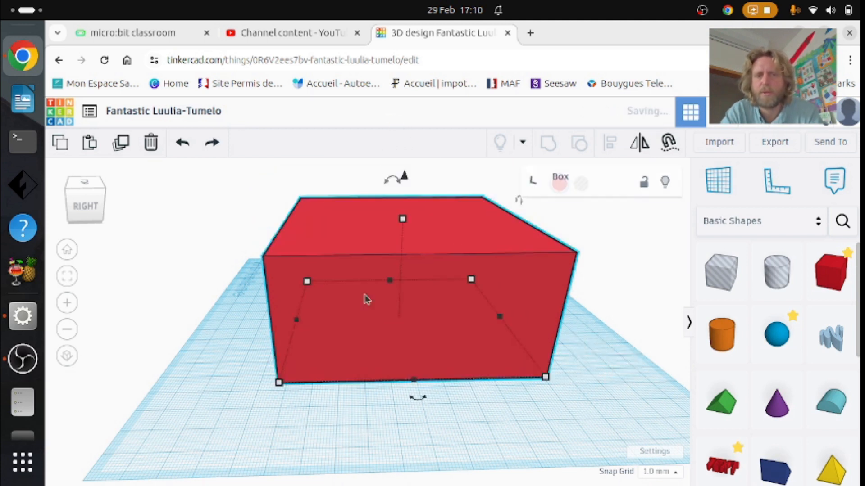
right_click_drag(308, 447, 526, 426)
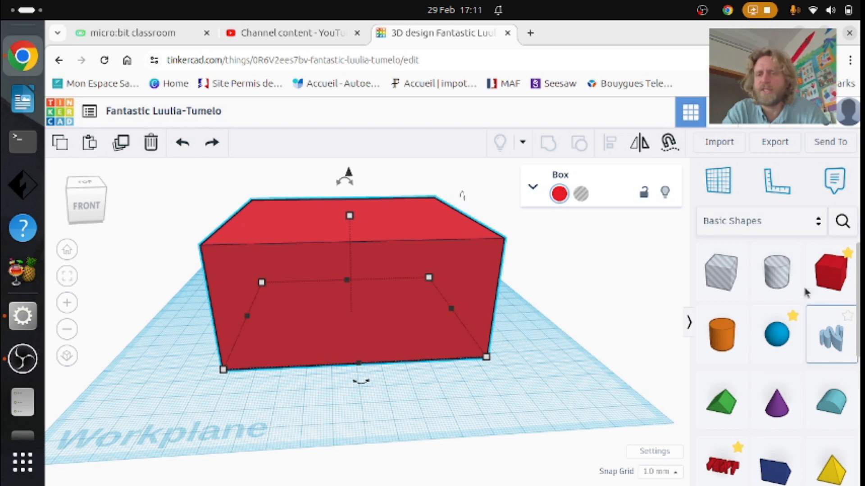
left_click(776, 272)
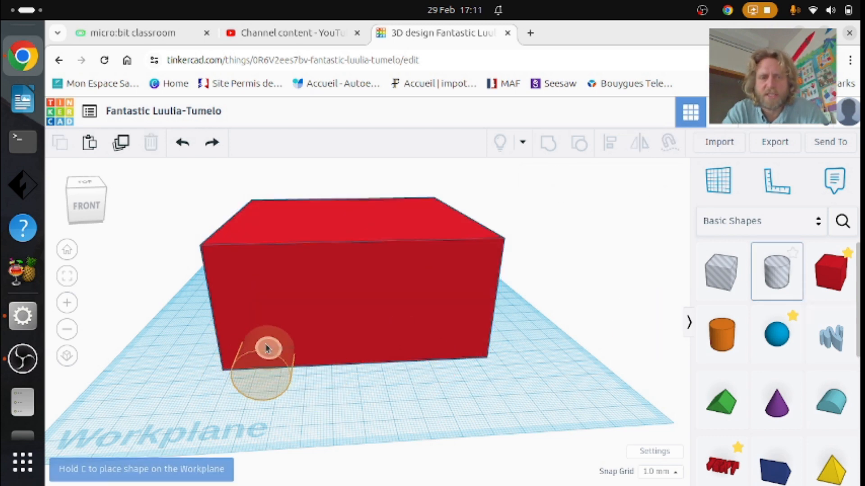
left_click(268, 348)
key("ctrl+z")
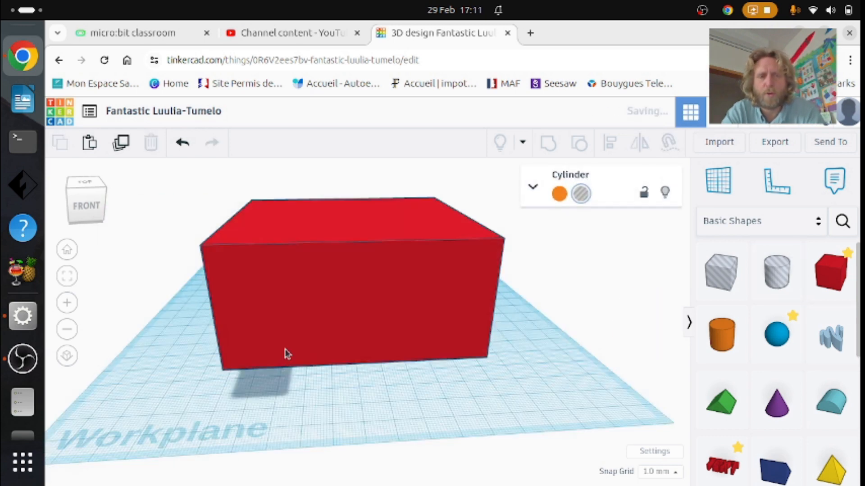
- Cut a round hole low in the box's front face with a hole cylinder moved 46 mm inward and grouped with the box
left_click(777, 271)
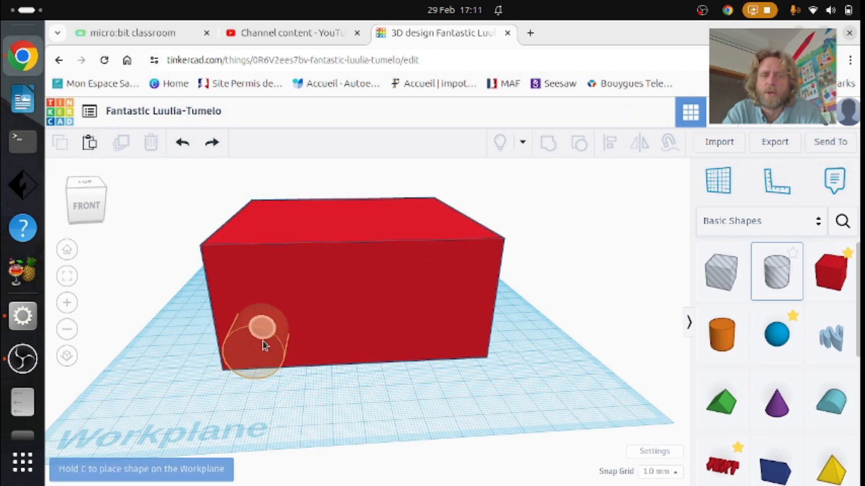
left_click(263, 342)
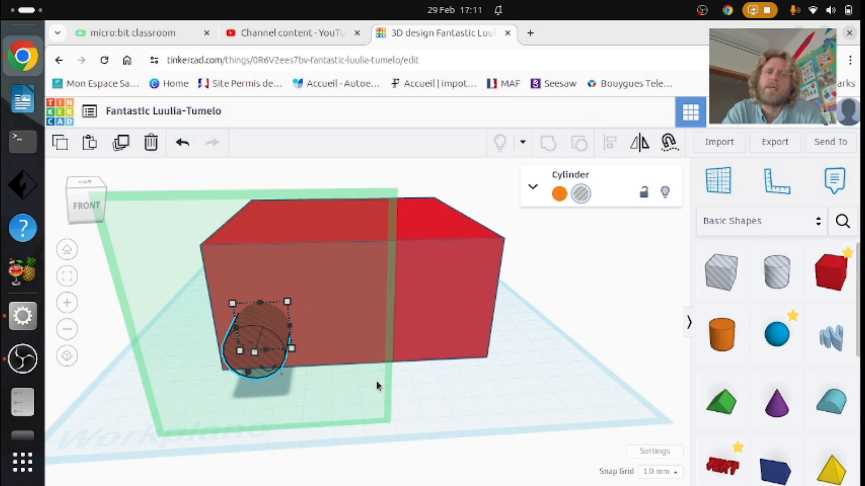
right_click_drag(207, 409, 382, 408)
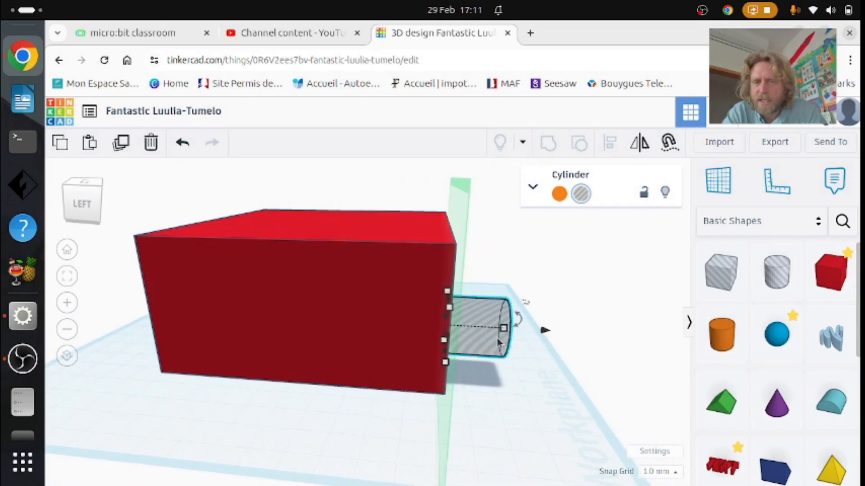
left_click_drag(502, 331, 518, 337)
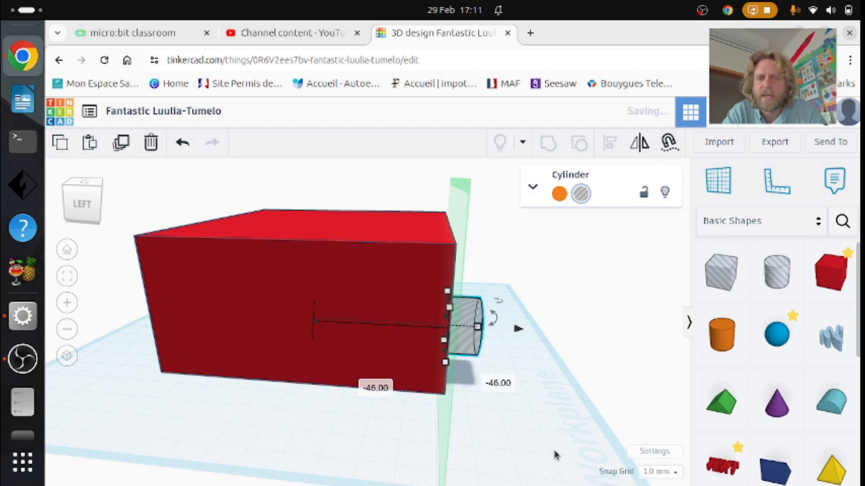
left_click_drag(556, 451, 119, 185)
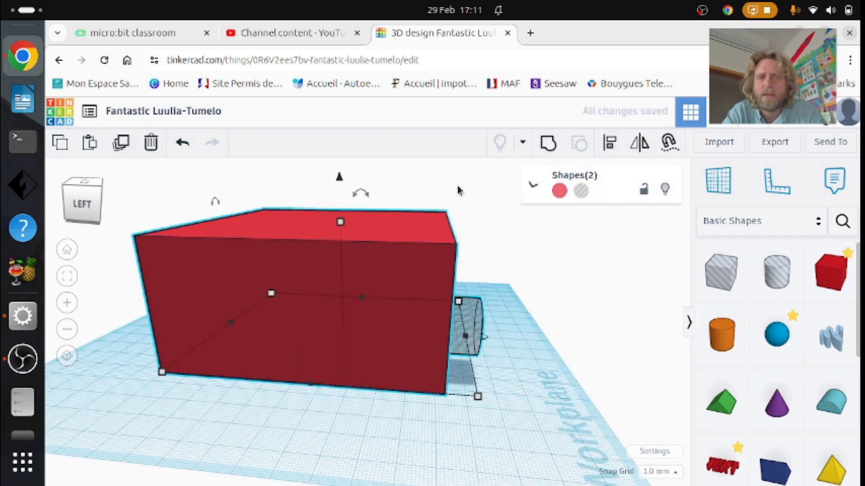
key("ctrl+g")
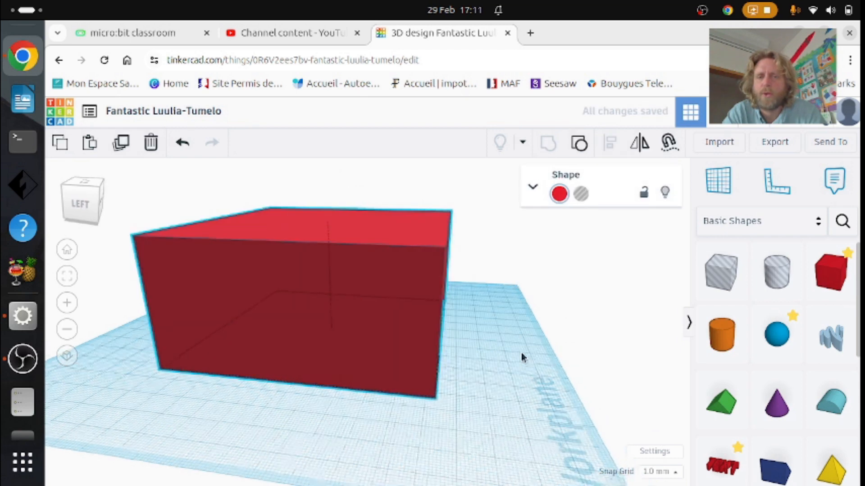
- Add a smaller hole cylinder on the front face beside the large hole and move it 53 mm into the box
right_click_drag(521, 353, 437, 352)
left_click_drag(776, 293, 323, 315)
right_click_drag(371, 375, 474, 371)
left_click_drag(458, 328, 434, 390)
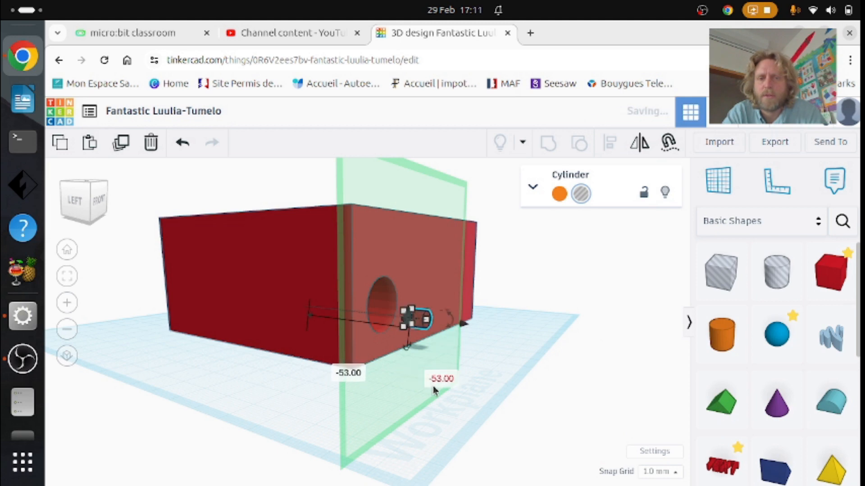
left_click(524, 380)
- Place a hole cylinder low on the box's left side near the front edge and shrink it to about 7.6 by 7.3 mm
right_click_drag(525, 361, 468, 389)
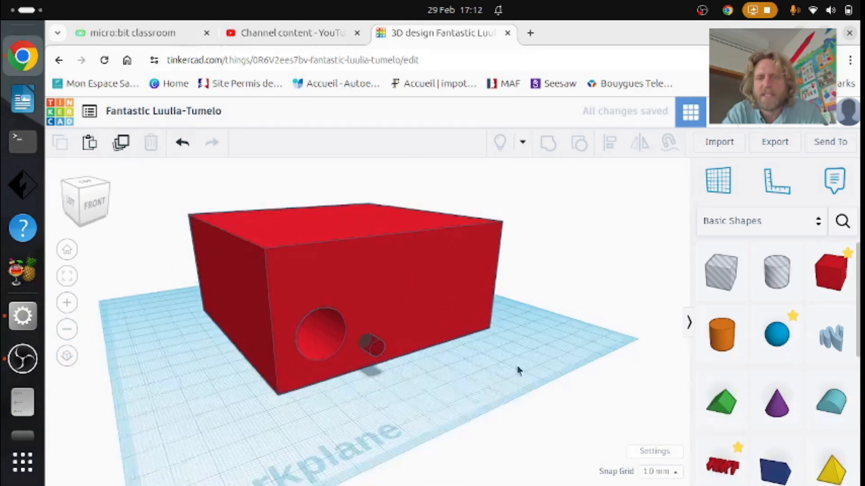
left_click_drag(784, 285, 262, 334)
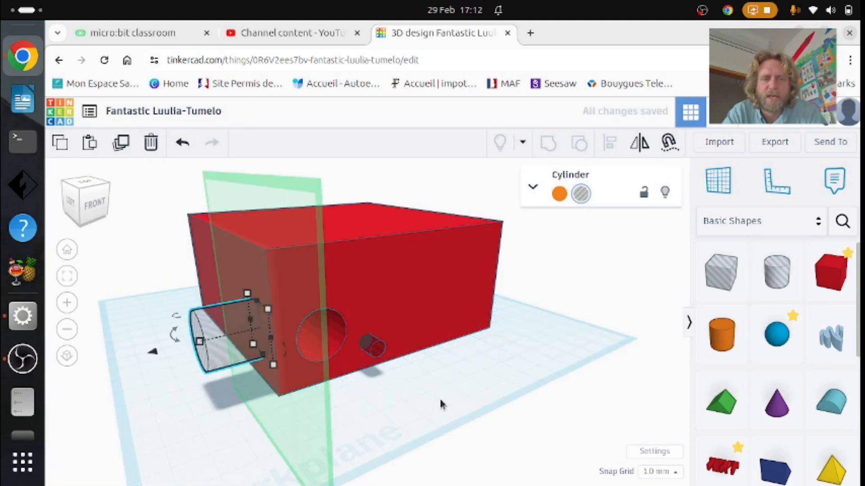
right_click_drag(441, 404, 545, 402)
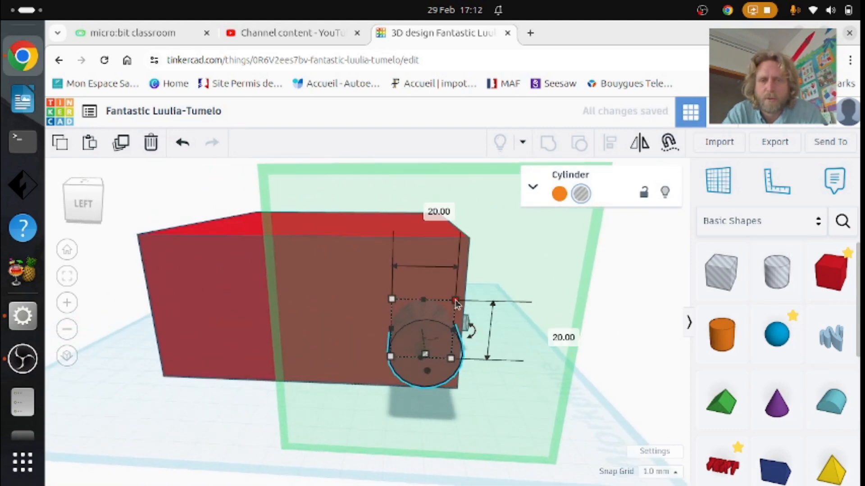
left_click_drag(457, 303, 413, 337)
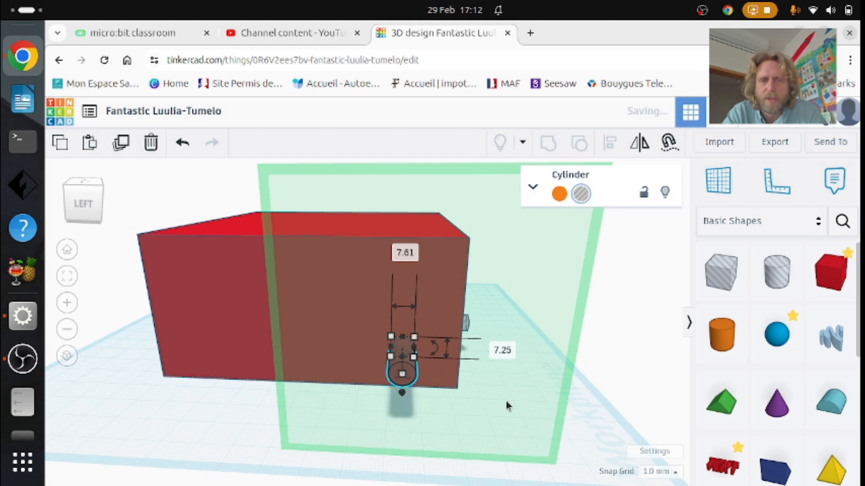
- Lengthen the left-side hole cylinder to 43 mm and push it into the box
right_click_drag(507, 403, 378, 396)
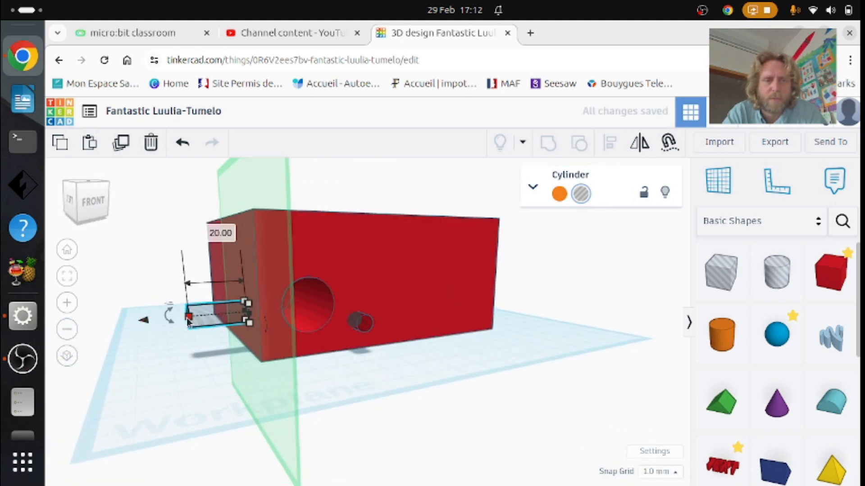
left_click_drag(185, 319, 109, 331)
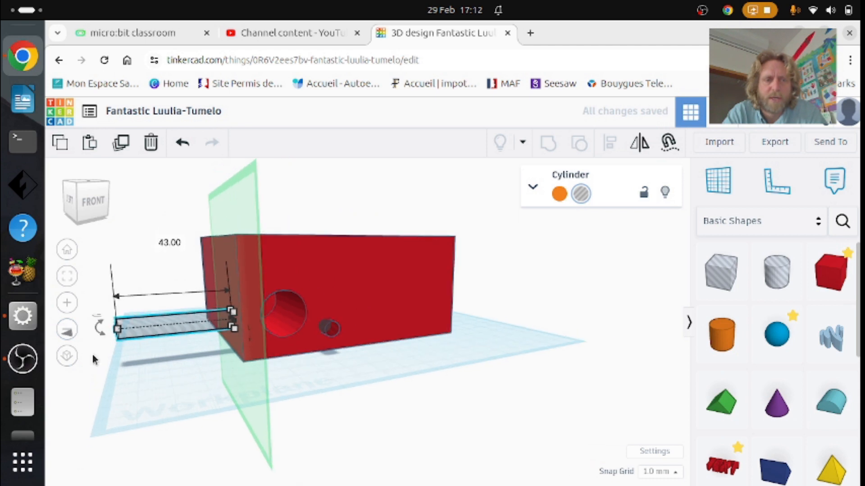
right_click_drag(93, 356, 164, 328)
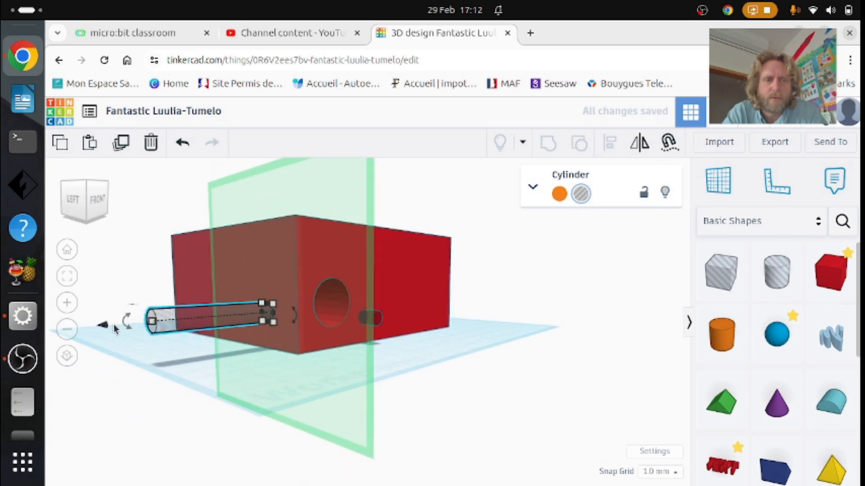
left_click_drag(107, 331, 257, 325)
- Group the box with both small hole cylinders to cut the front and left-side openings
left_click_drag(529, 382, 77, 197)
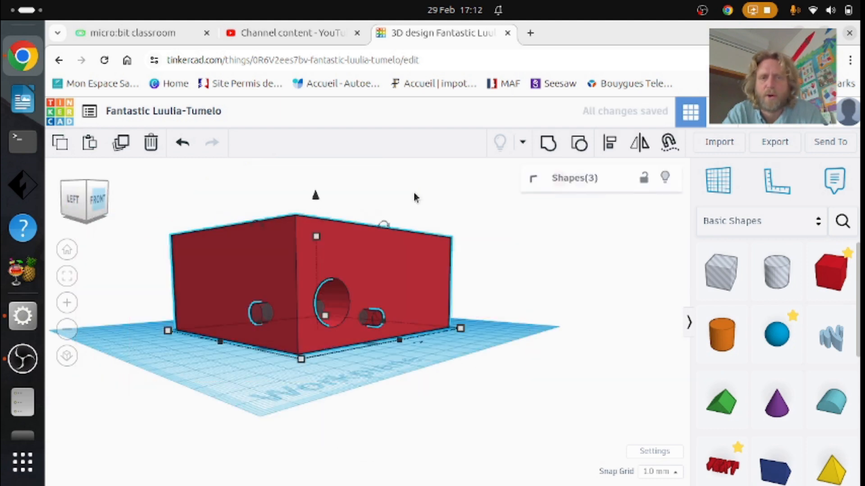
left_click(556, 152)
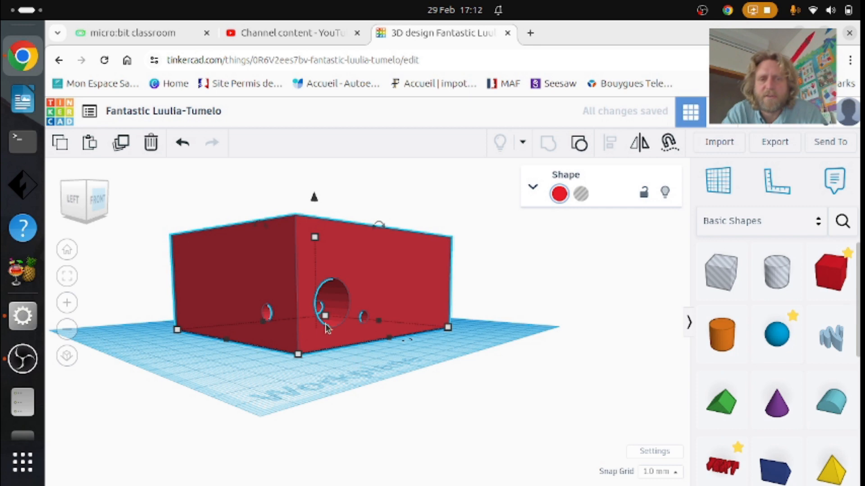
right_click_drag(339, 357, 272, 370)
- Add a text shape reading "Bug hotel" on the box's front face and make it a hole
left_click(720, 465)
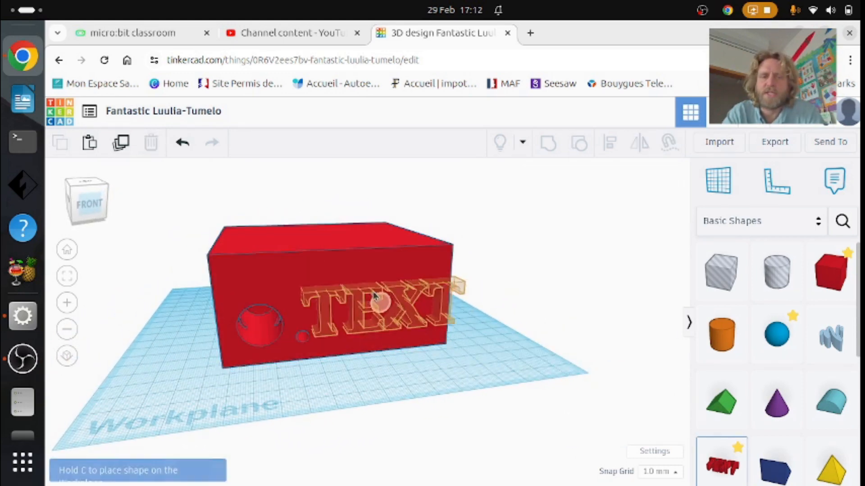
left_click(369, 283)
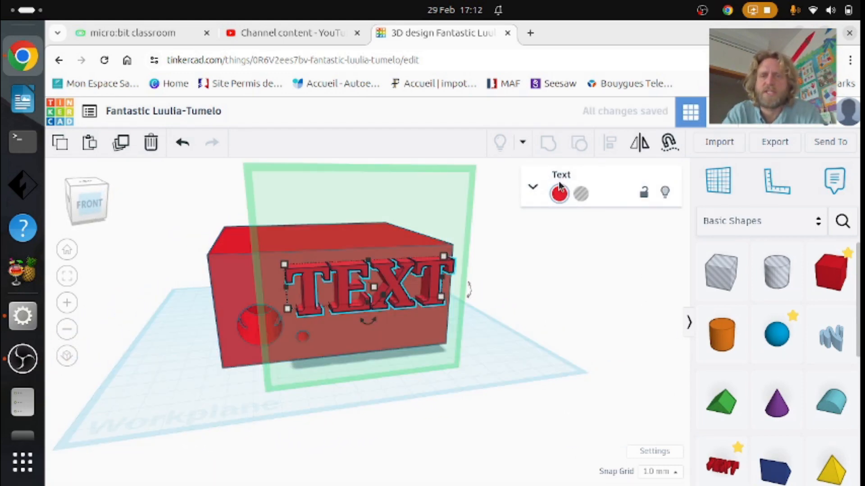
left_click(533, 189)
left_click(578, 296)
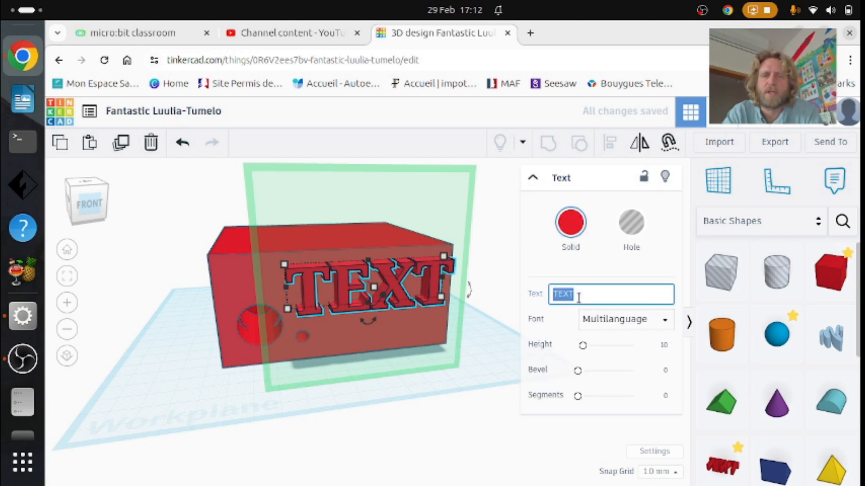
type("Bug")
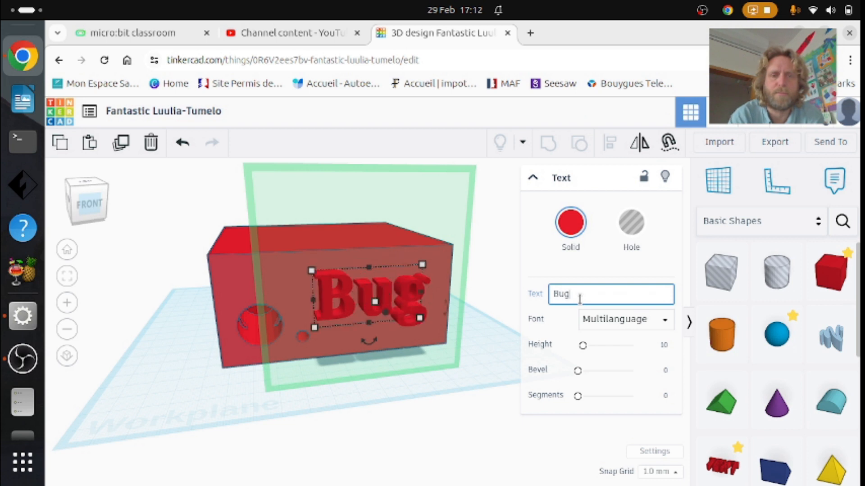
type(" hotel")
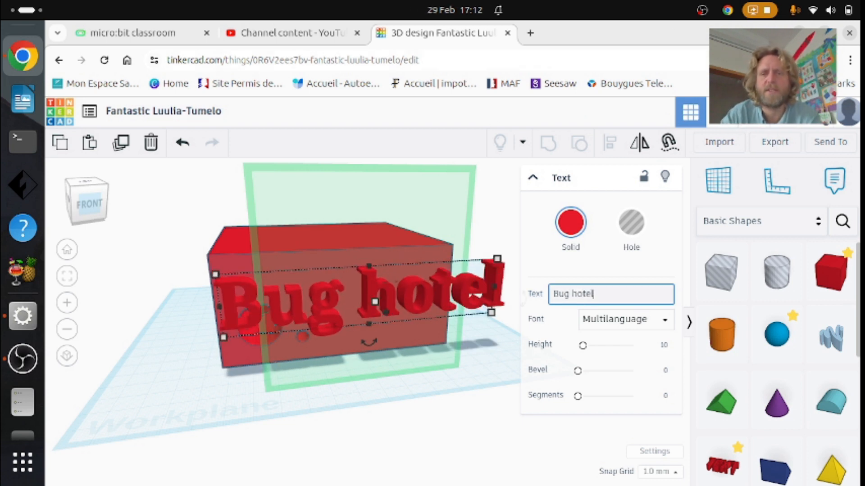
left_click(639, 240)
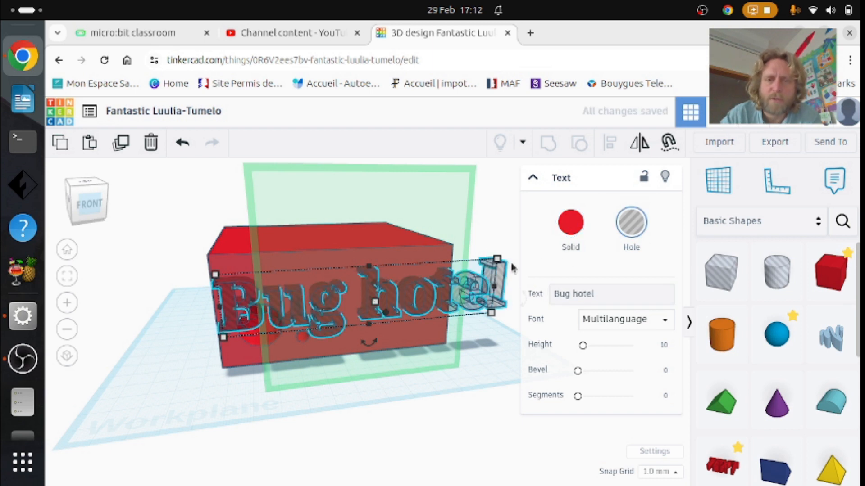
- Scale the "Bug hotel" hole text to about 100 mm wide and fit it along the upper part of the box's front face
left_click_drag(504, 264, 440, 290)
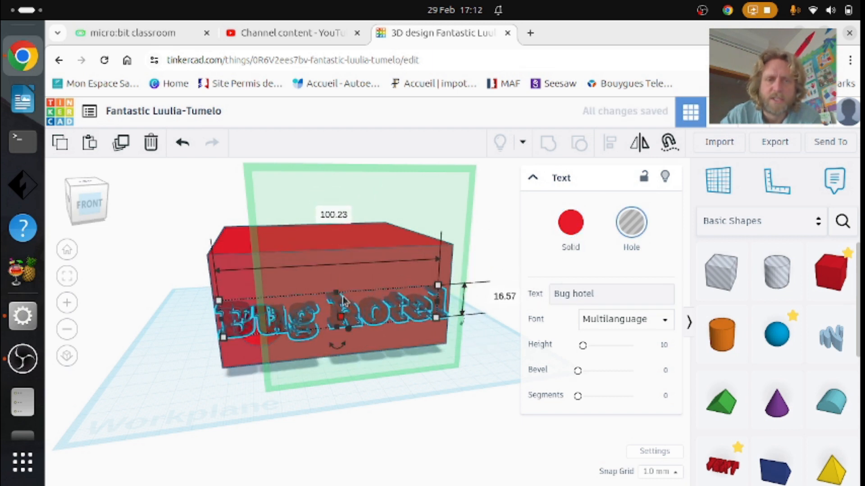
right_click_drag(221, 405, 297, 400)
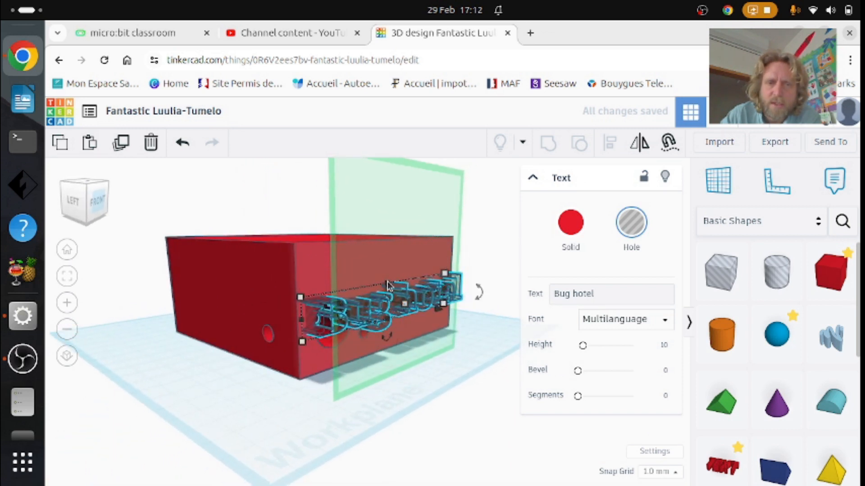
left_click_drag(406, 307, 395, 255)
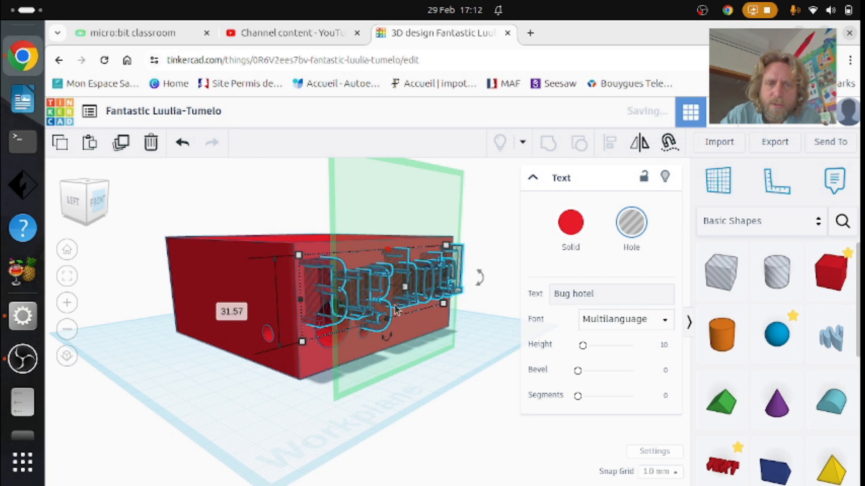
left_click_drag(389, 318, 431, 283)
- Group the box with the "Bug hotel" hole text to engrave the lettering into the front face
left_click_drag(156, 198, 502, 413)
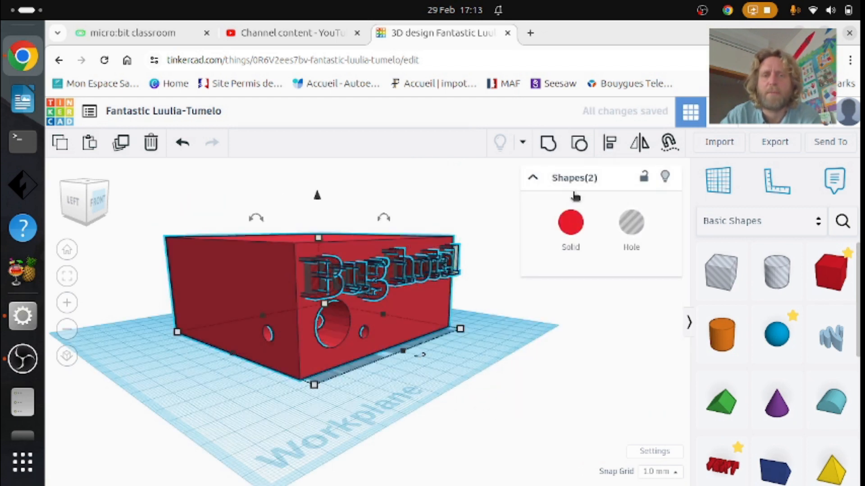
left_click(549, 144)
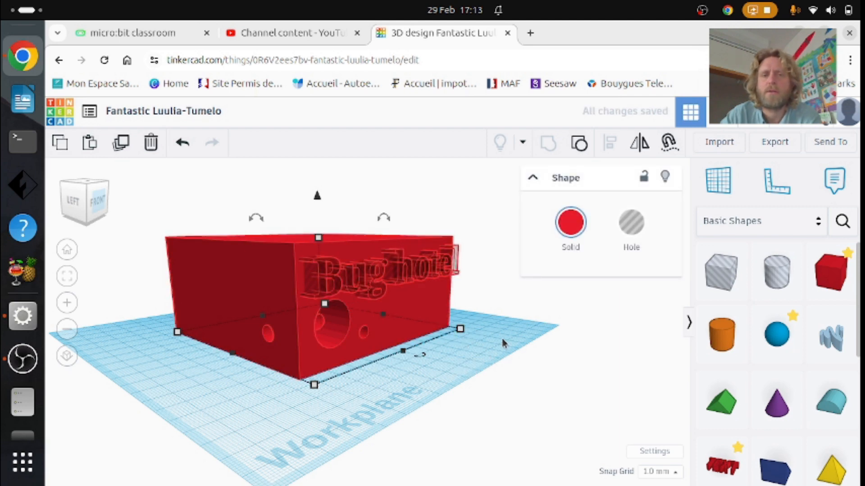
right_click_drag(506, 348, 331, 315)
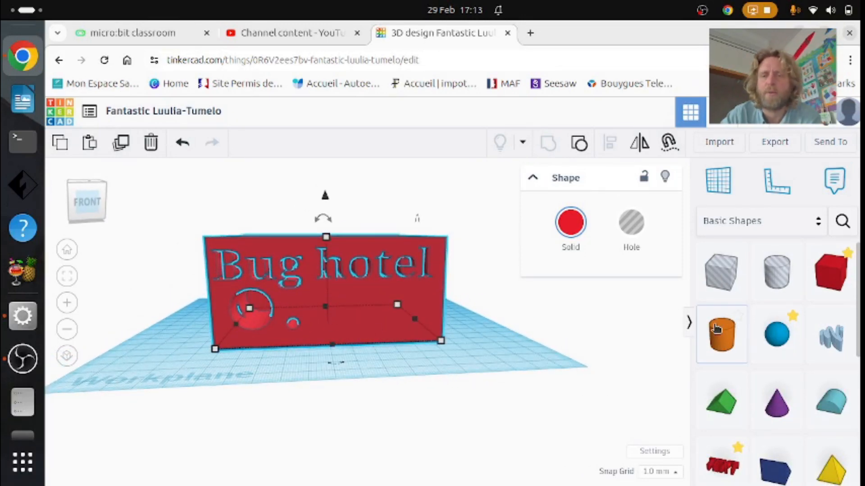
- Add a scribble shape at the front face's lower right, draw a wavy line for it, and make it a hole
mouse_move(833, 337)
left_mouse_down()
mouse_move(389, 354)
mouse_move(387, 332)
mouse_move(421, 317)
mouse_move(387, 344)
left_mouse_up()
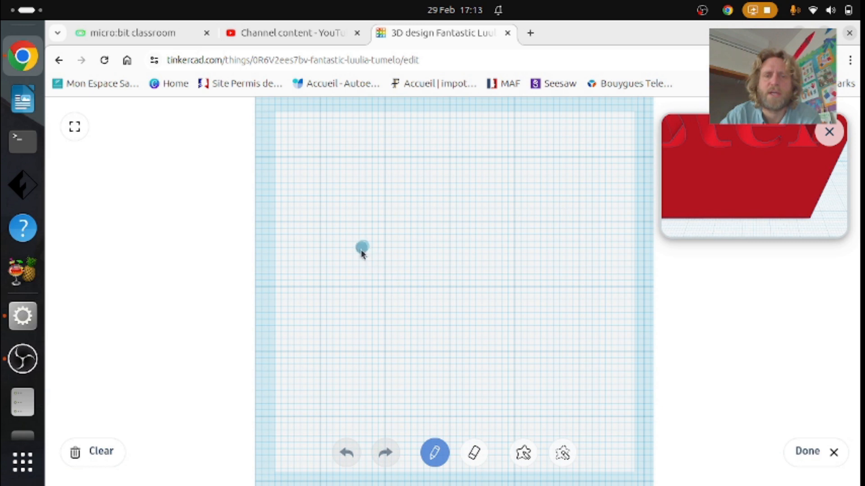
mouse_move(361, 253)
left_mouse_down()
mouse_move(388, 315)
mouse_move(486, 320)
mouse_move(547, 291)
mouse_move(573, 328)
left_mouse_up()
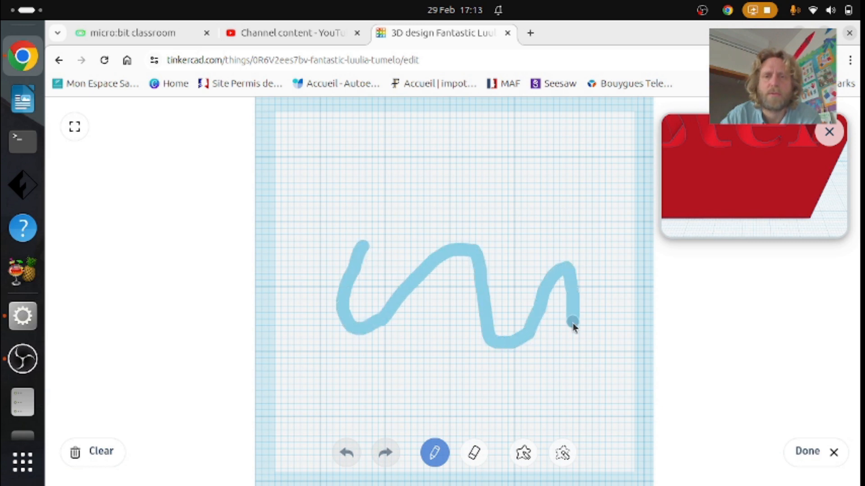
left_click(795, 451)
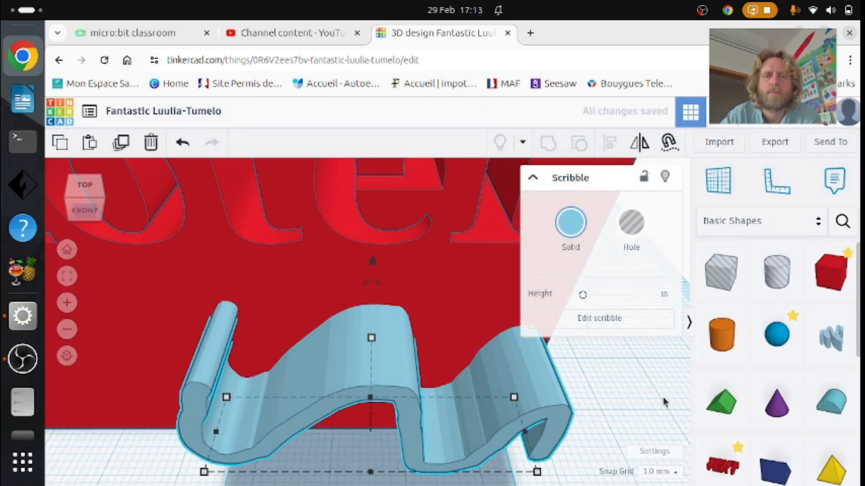
left_click(642, 234)
- Shrink the scribble hole to about 36 mm wide, deepen it to 25 mm, and fit it into the box's front face
scroll(472, 408, "down", 5)
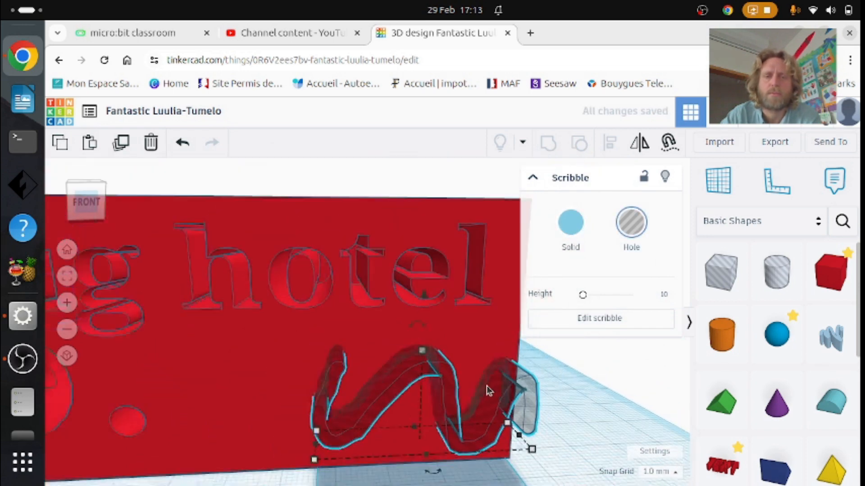
left_click_drag(456, 383, 426, 376)
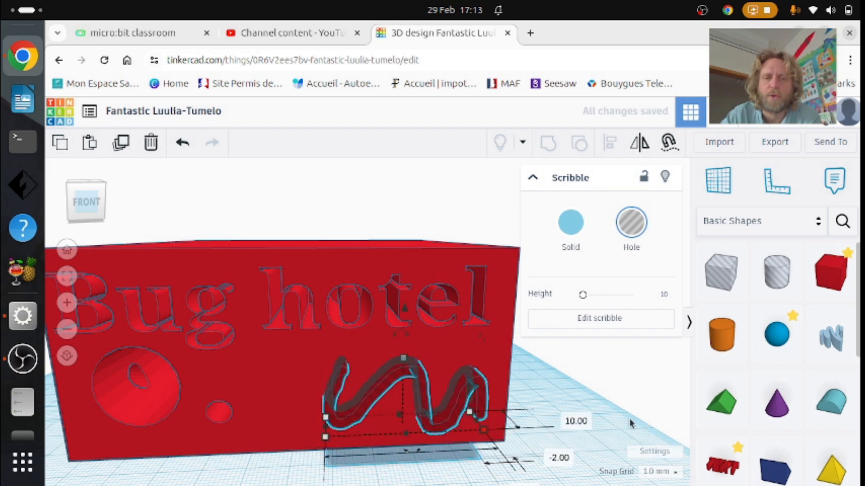
right_click_drag(629, 418, 706, 393)
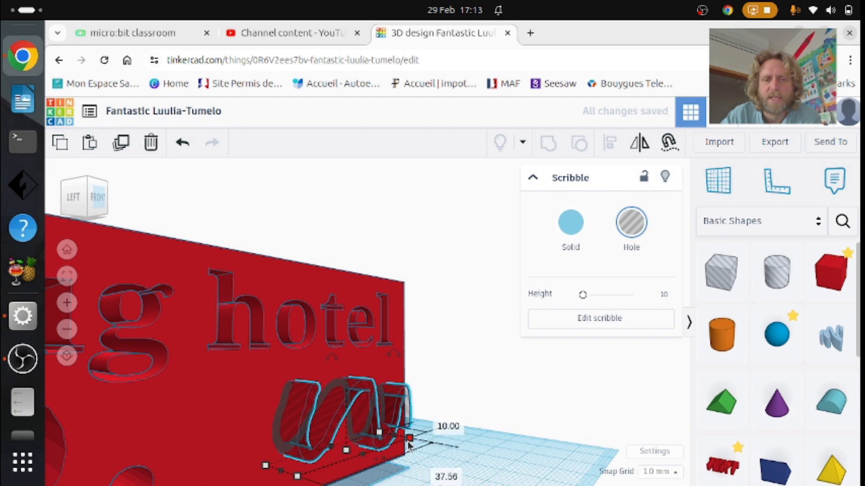
left_click_drag(366, 458, 495, 458)
scroll(508, 446, "down", 1)
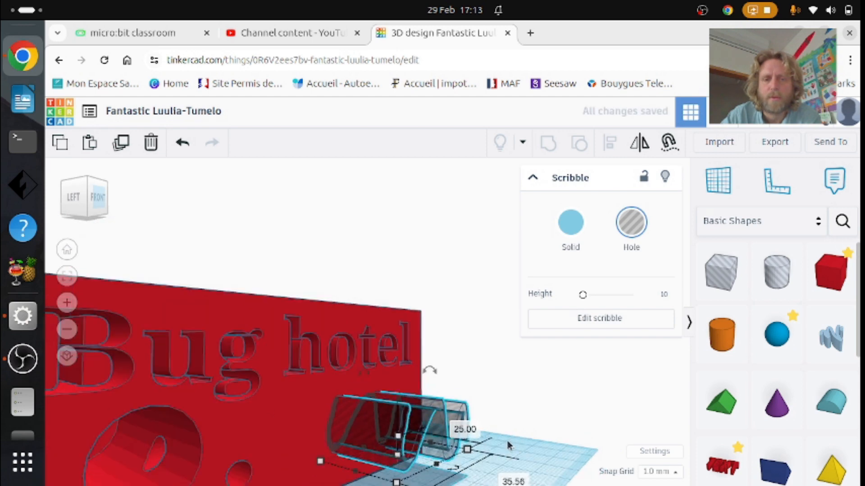
scroll(504, 460, "down", 1)
mouse_move(516, 453)
right_mouse_down()
mouse_move(517, 436)
mouse_move(542, 464)
mouse_move(571, 456)
right_mouse_up()
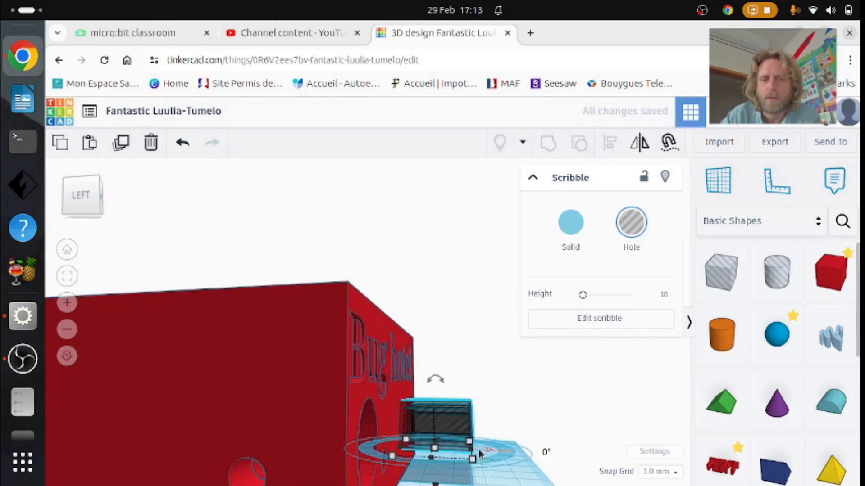
scroll(525, 456, "down", 2)
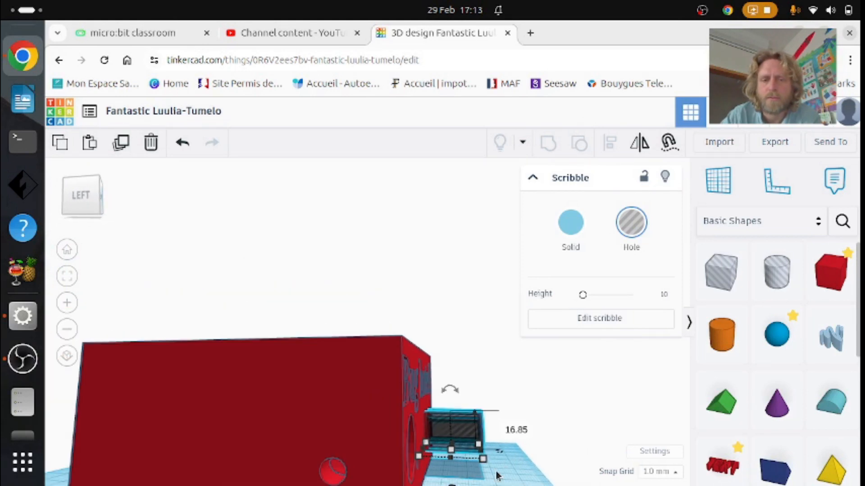
mouse_move(496, 474)
right_mouse_down()
mouse_move(498, 484)
mouse_move(484, 485)
mouse_move(469, 451)
right_mouse_up()
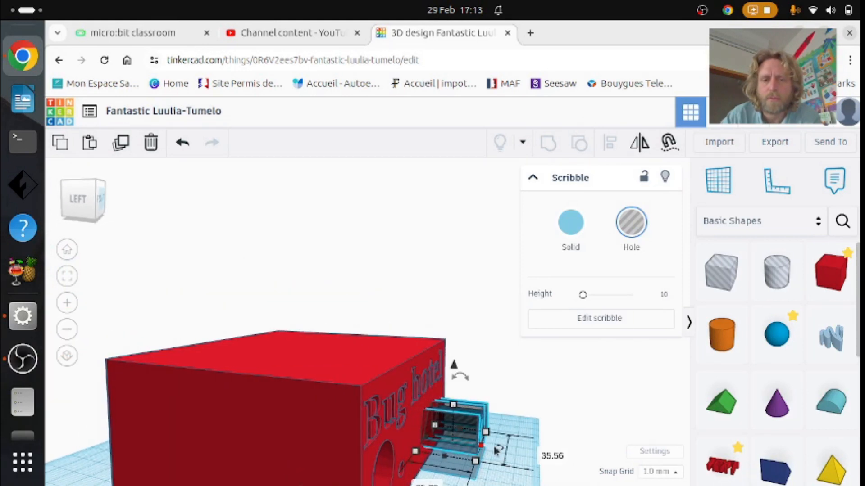
left_click_drag(428, 441, 347, 428)
- Group the box with the scribble hole to cut the wavy opening below the lettering
mouse_move(545, 396)
left_mouse_down()
mouse_move(180, 463)
mouse_move(207, 437)
left_mouse_up()
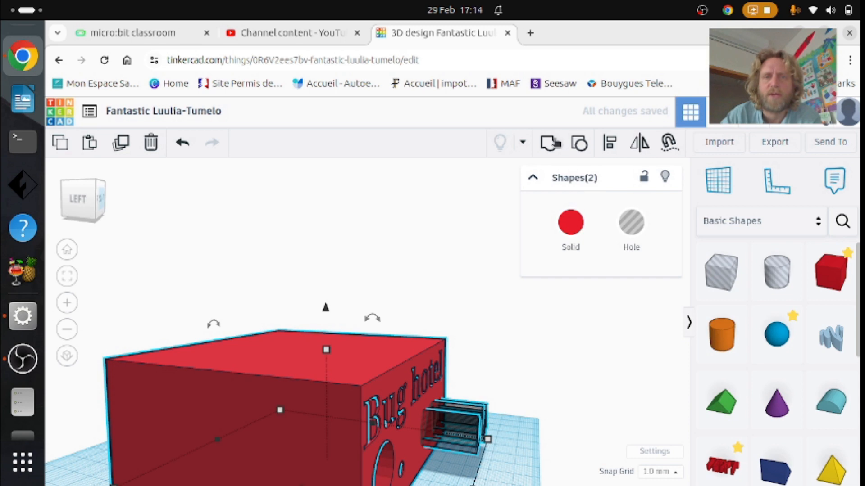
key("ctrl+g")
mouse_move(512, 433)
right_mouse_down()
mouse_move(487, 446)
mouse_move(382, 448)
mouse_move(462, 420)
right_mouse_up()
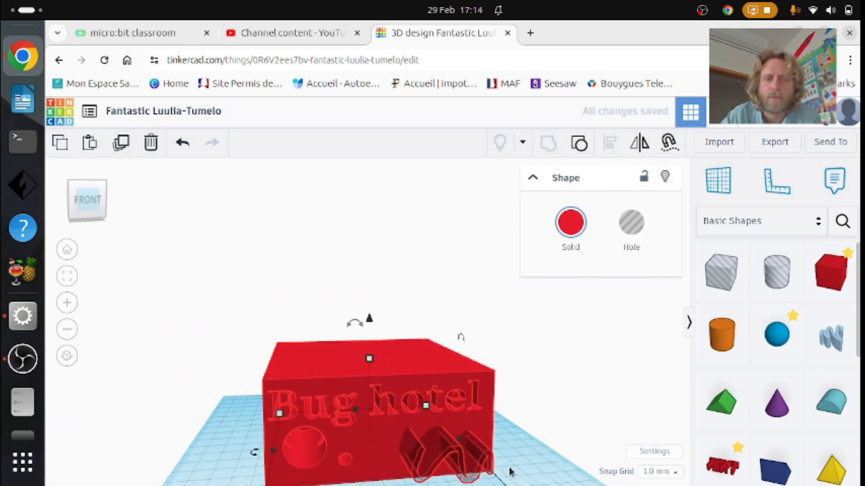
right_click_drag(523, 471, 535, 361)
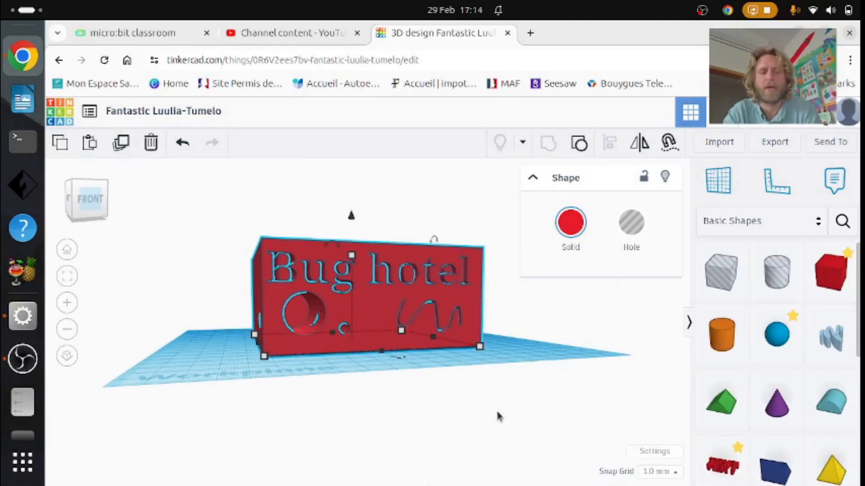
- Delete the bug hotel box and place a solid cylinder on the workplane, stretched to about 71 mm tall
key("Delete")
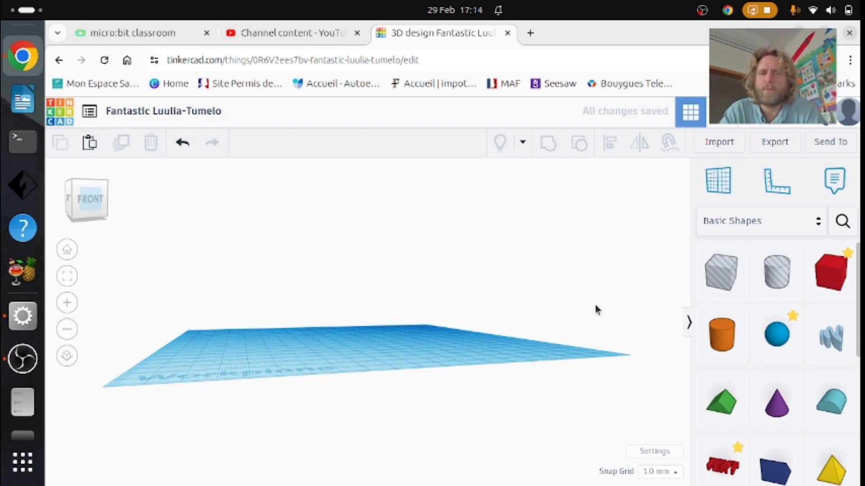
right_click_drag(563, 325, 560, 352)
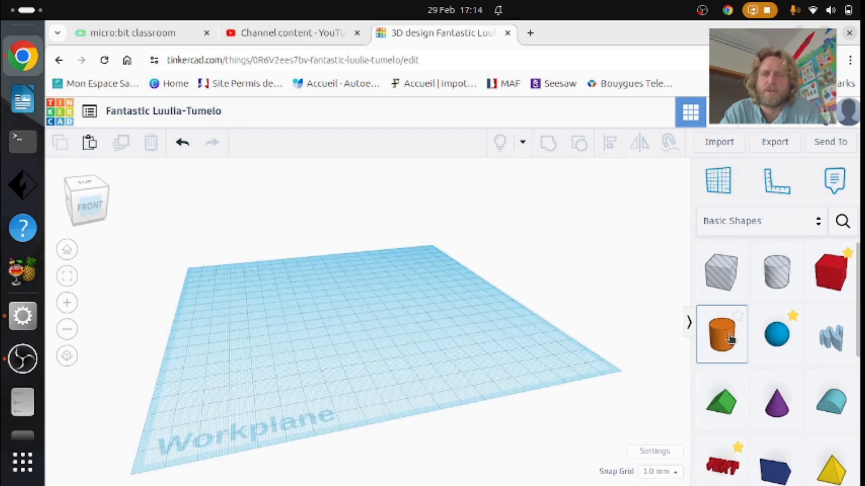
left_click_drag(720, 334, 263, 357)
left_click_drag(259, 321, 245, 204)
- Place a hole cylinder on the solid cylinder's top face and shrink it to about 13 by 12.2 mm
left_click(780, 279)
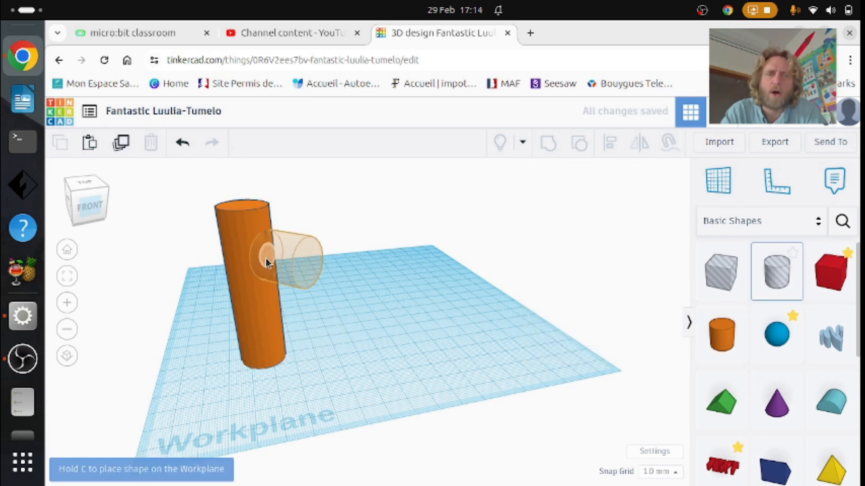
right_click_drag(310, 279, 382, 322)
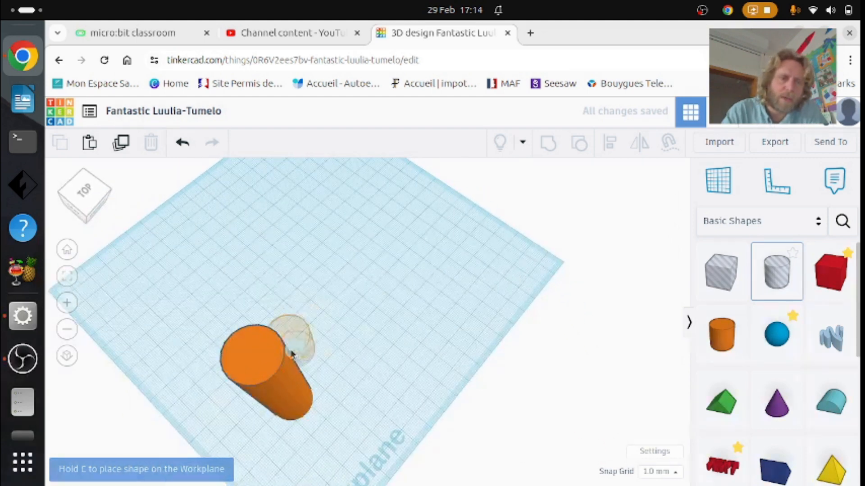
left_click(260, 349)
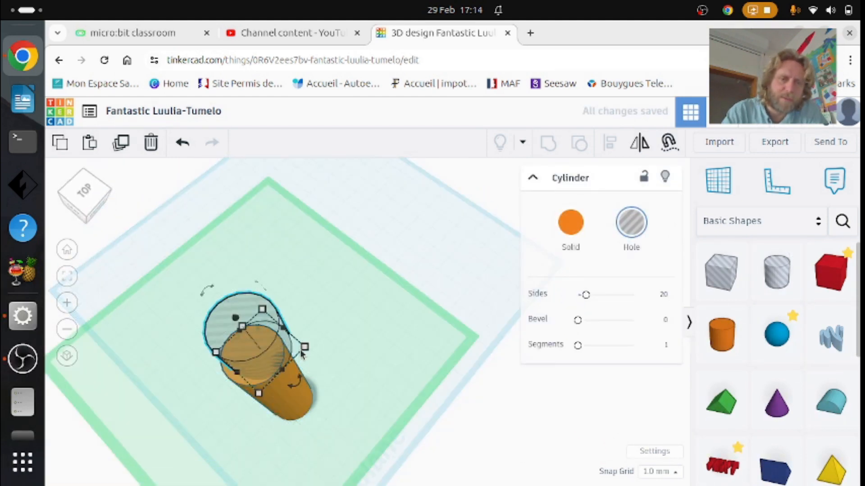
left_click_drag(304, 346, 279, 354)
right_click_drag(288, 356, 403, 408)
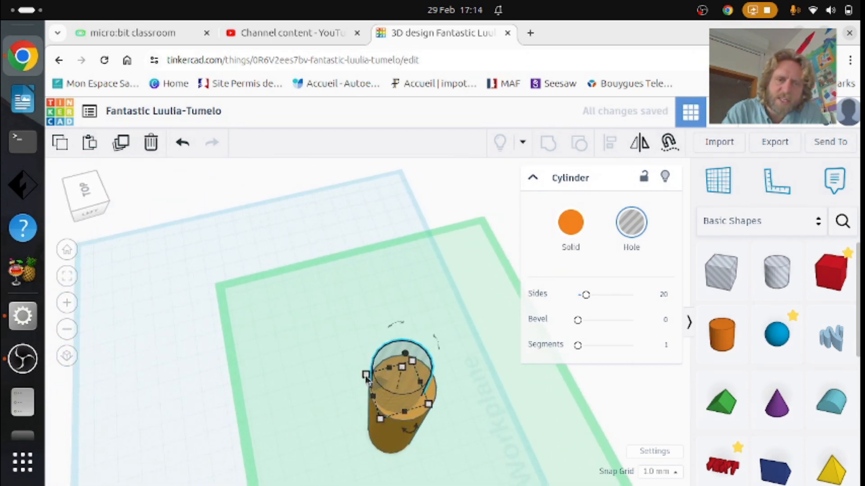
left_click_drag(371, 378, 374, 383)
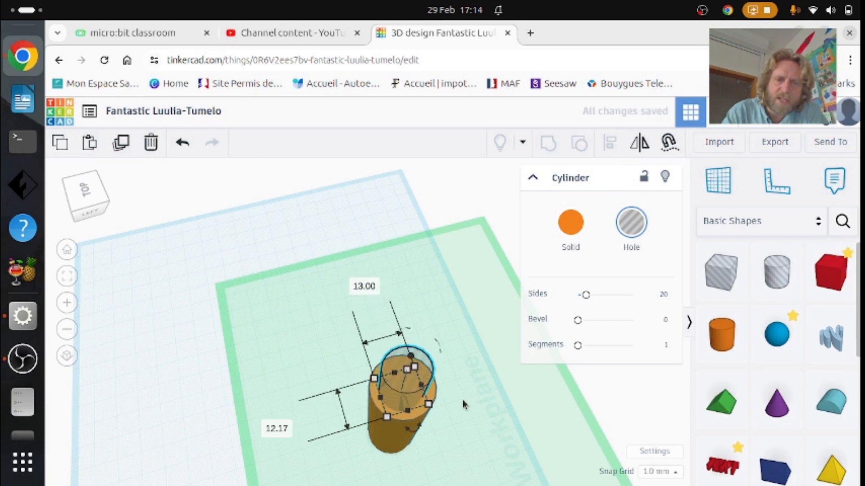
- Lengthen the hole cylinder to 58 mm and lower it 49 mm into the solid cylinder
right_click_drag(464, 404, 454, 369)
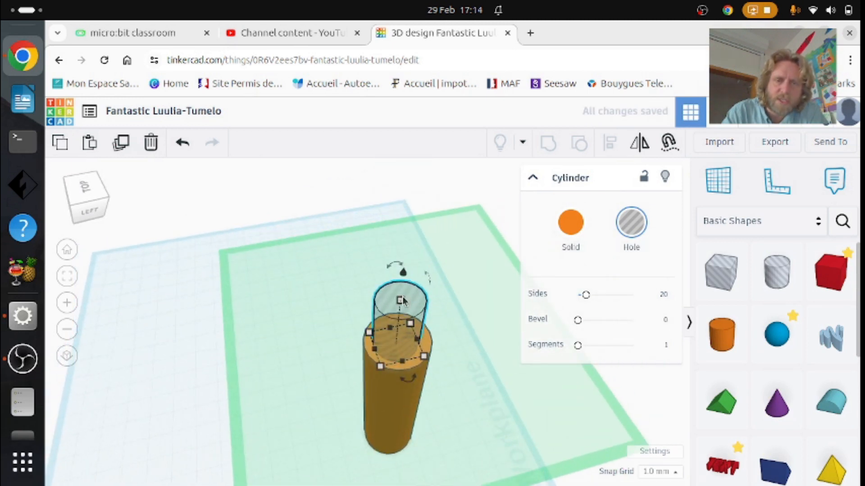
left_click_drag(400, 304, 403, 231)
scroll(404, 231, "down", 1)
scroll(419, 223, "down", 5)
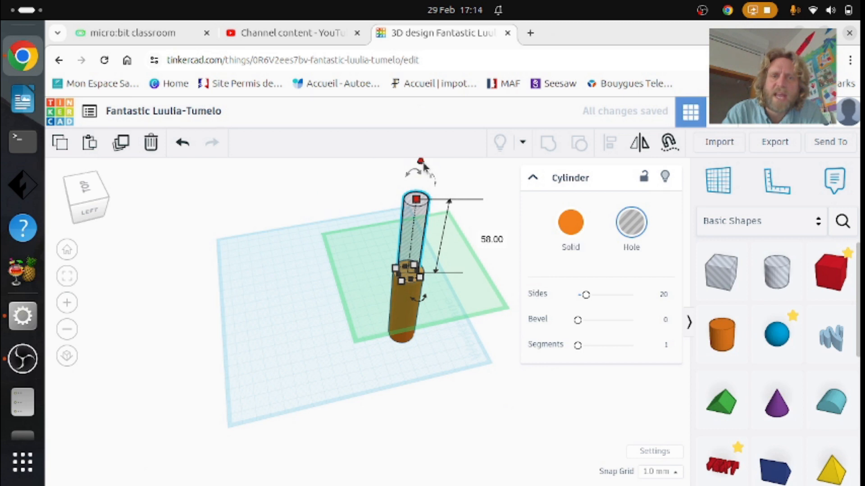
left_click_drag(423, 165, 418, 243)
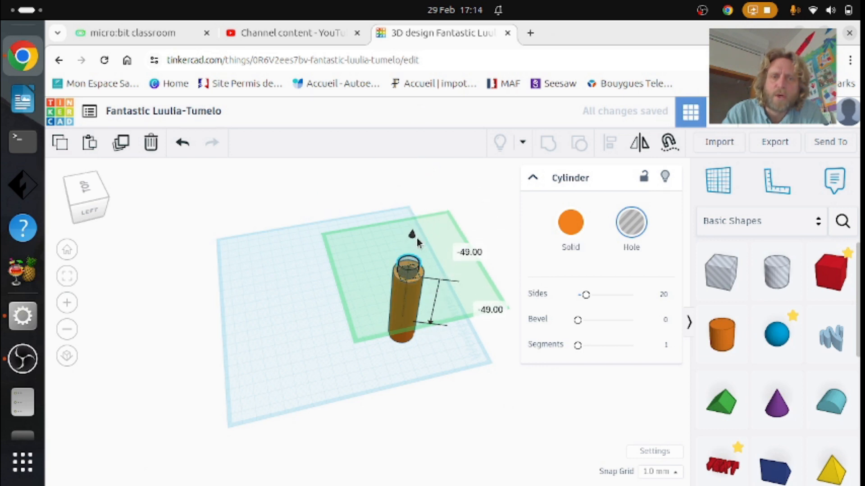
- Group the solid cylinder with the hole cylinder to form a hollow tube
left_click_drag(277, 206, 476, 382)
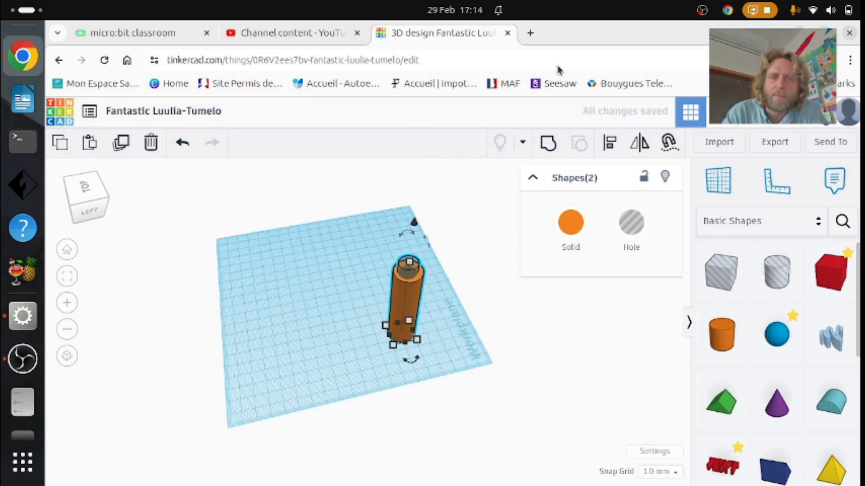
left_click(547, 148)
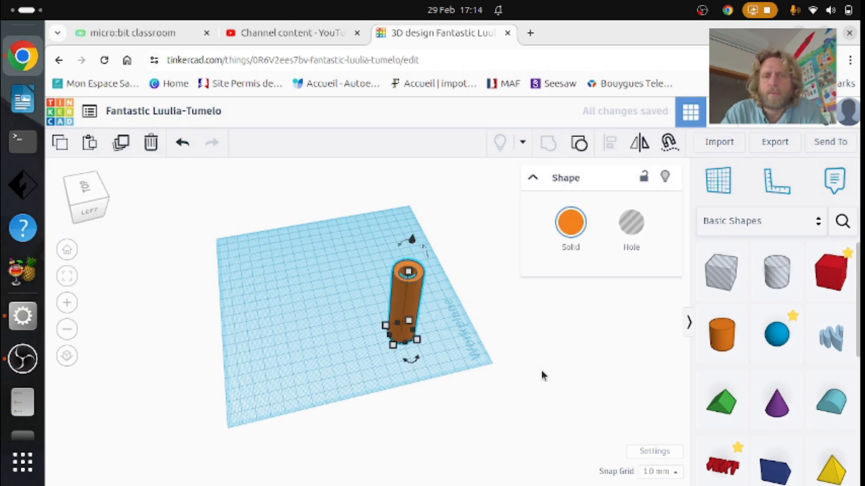
right_click_drag(542, 373, 446, 386)
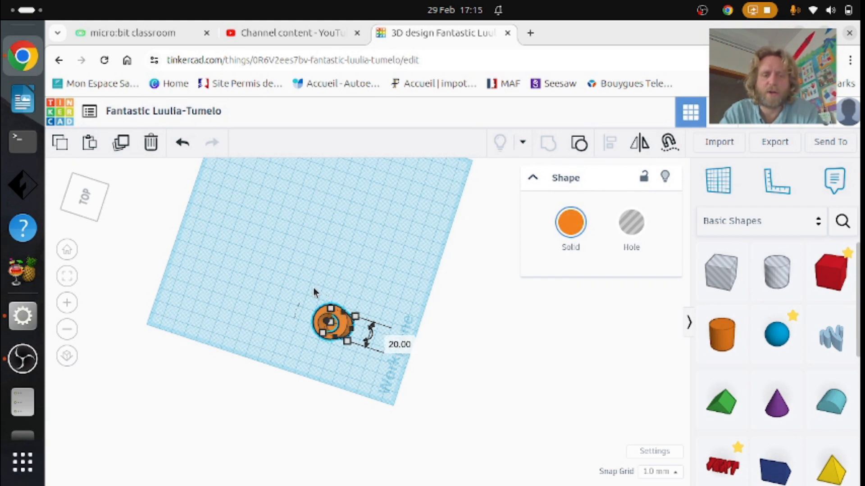
- Duplicate the hollow tube and stand the copy directly beside the original
left_click_drag(312, 288, 374, 265)
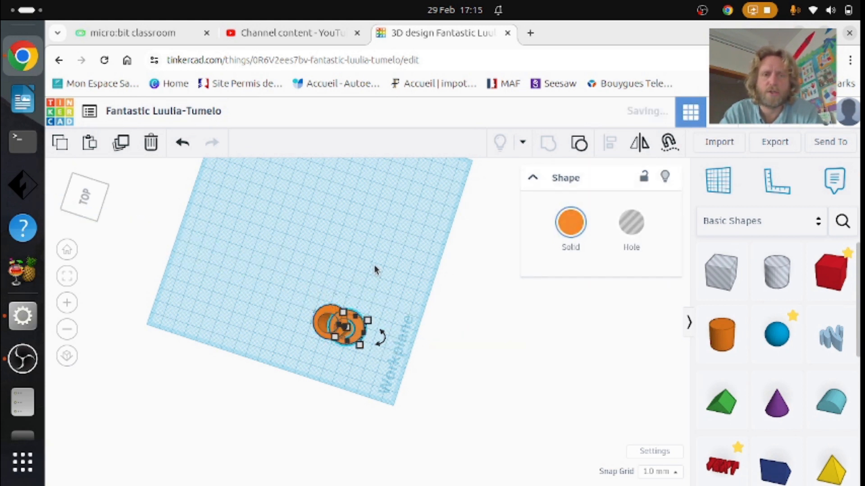
right_click_drag(367, 338, 383, 360)
left_click_drag(358, 350, 377, 327)
left_click(410, 319)
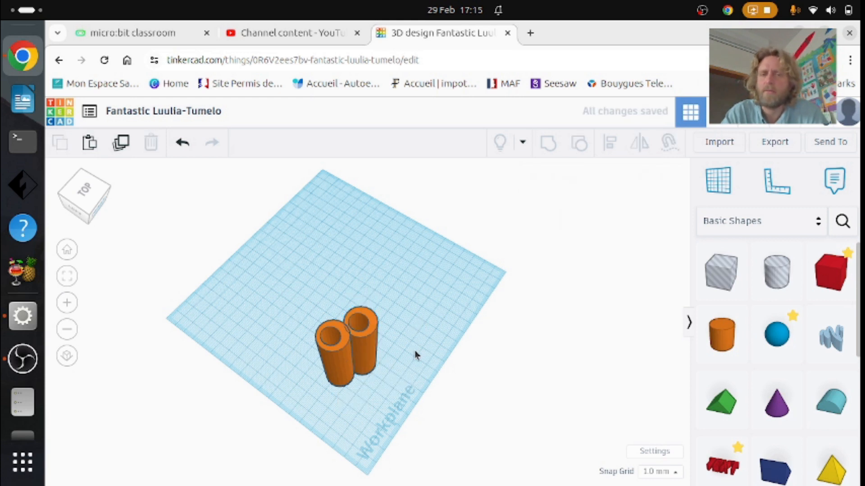
left_click(367, 341)
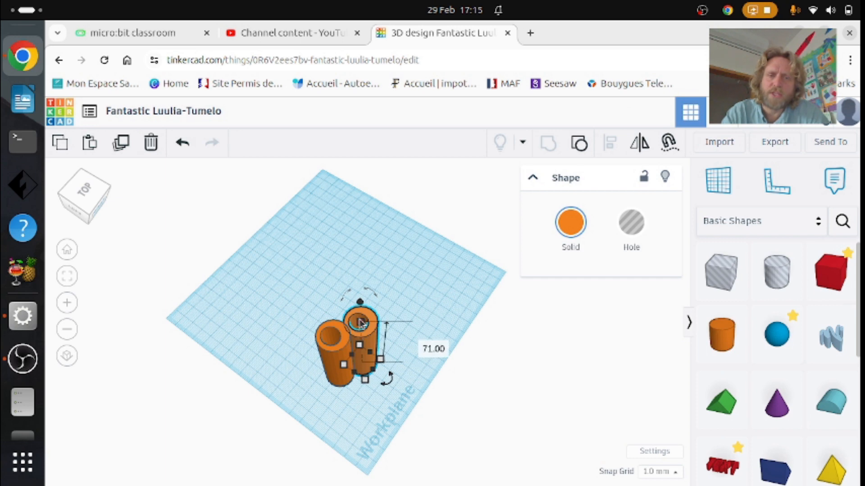
- Stretch the copied hollow tube to roughly twice the height of the original tube
left_click_drag(362, 326, 350, 278)
right_click_drag(444, 366, 440, 346)
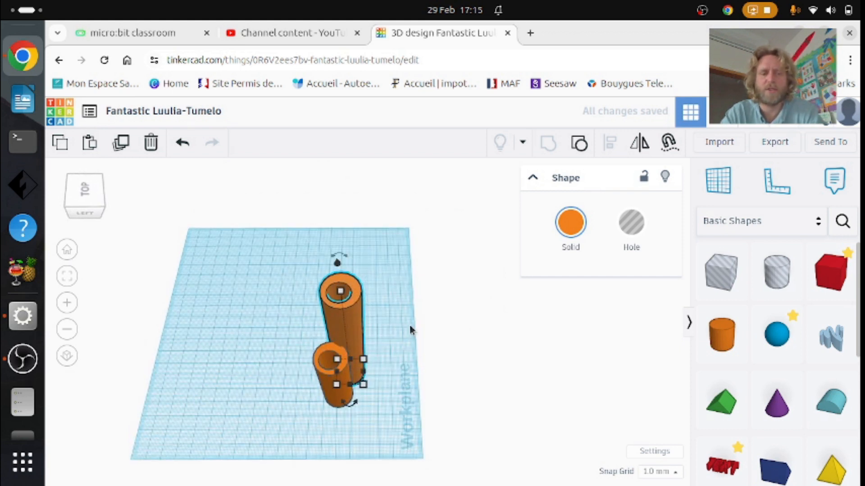
- Add two more short hollow tubes and stand them close together beside the tall tube
key("ctrl+v")
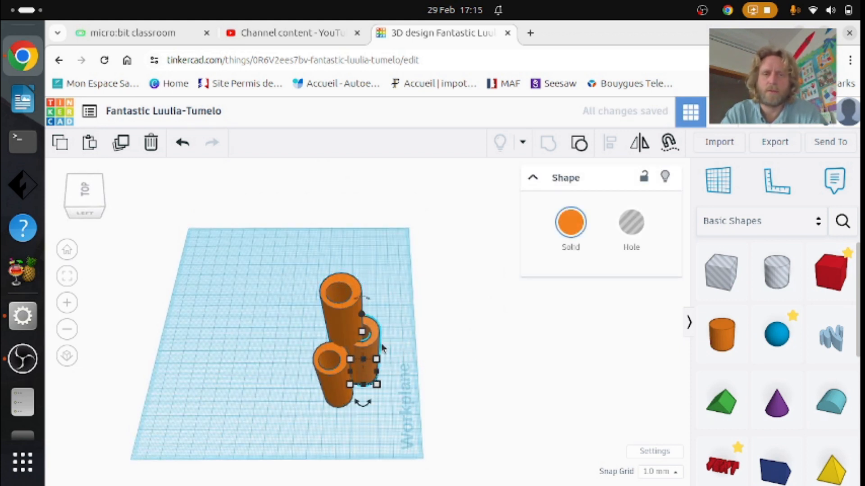
left_click_drag(374, 340, 377, 367)
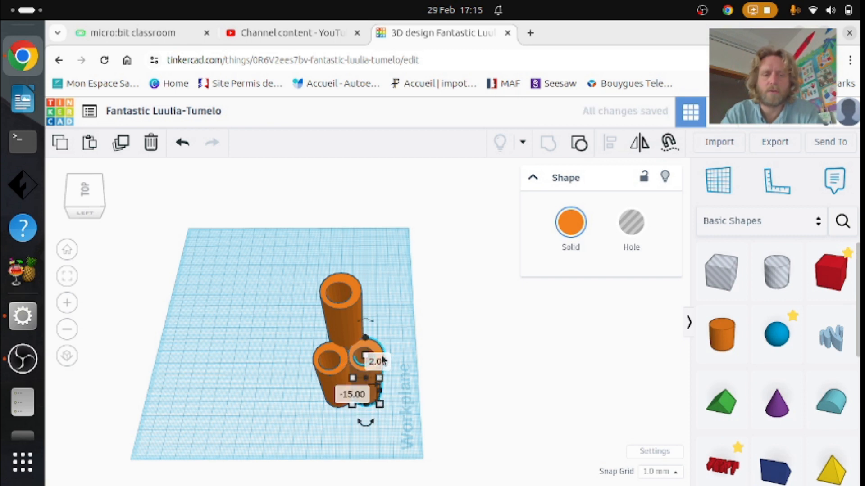
key("ctrl+v")
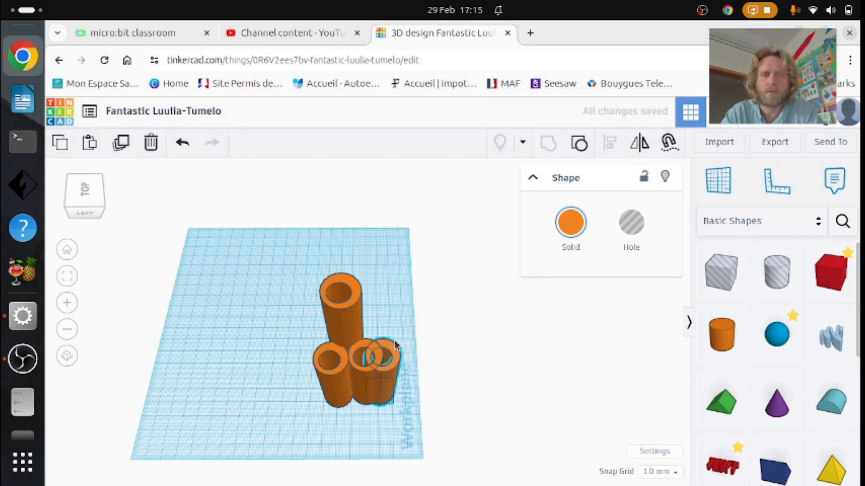
left_click_drag(395, 346, 382, 333)
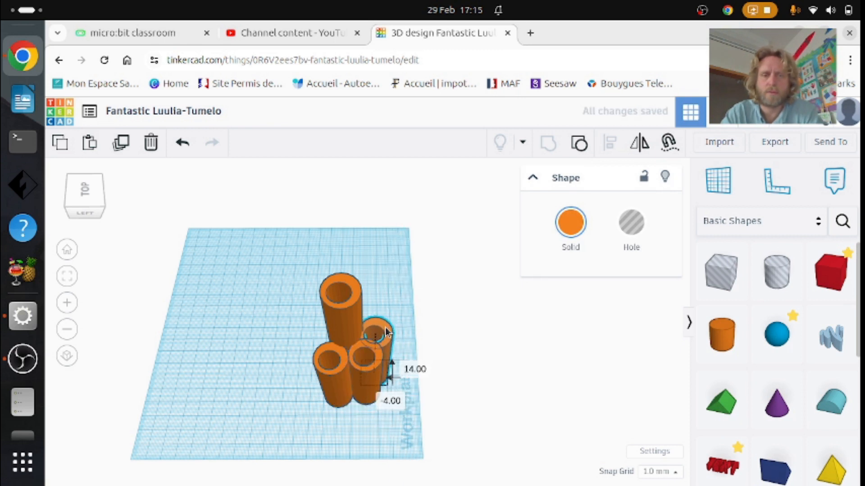
- Duplicate the tall hollow tube and offset the copy 8 mm and 33 mm to the outer side of the cluster
left_click(356, 326)
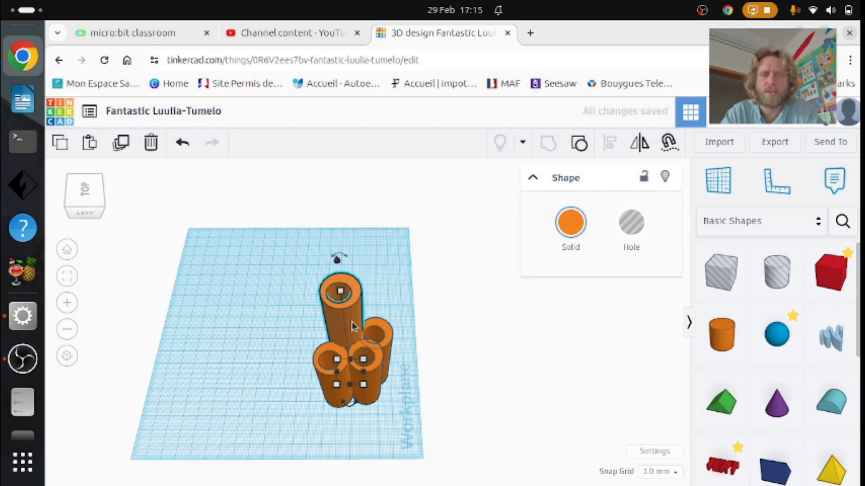
left_click_drag(344, 366, 359, 379)
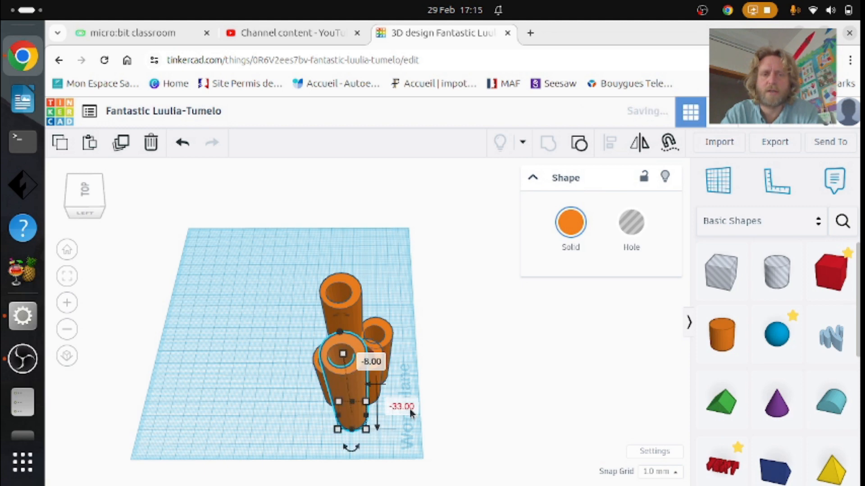
right_click_drag(400, 409, 247, 390)
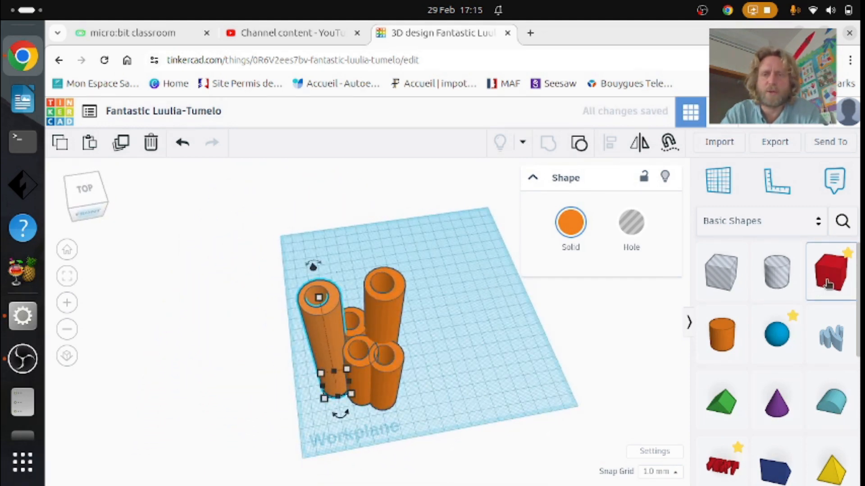
- Place a solid box against the tube cluster and size it to 85 by 57 mm with a height of 27 mm
left_click(510, 341)
left_click(461, 334)
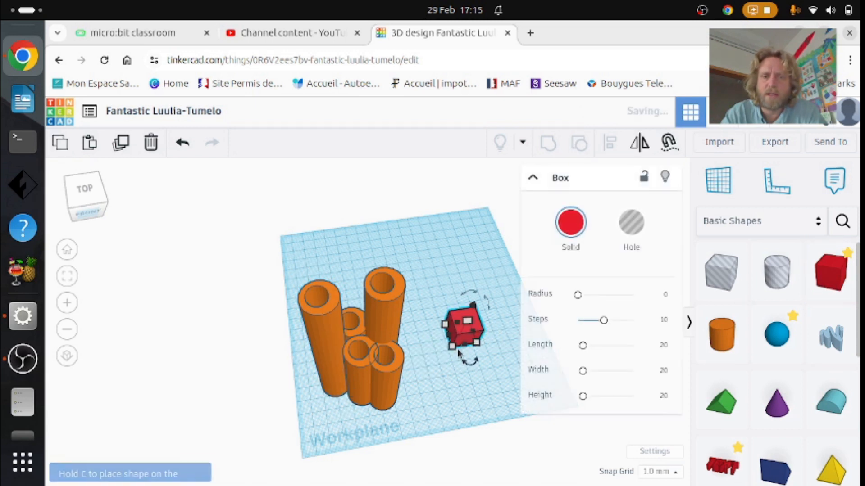
left_click_drag(452, 349, 380, 407)
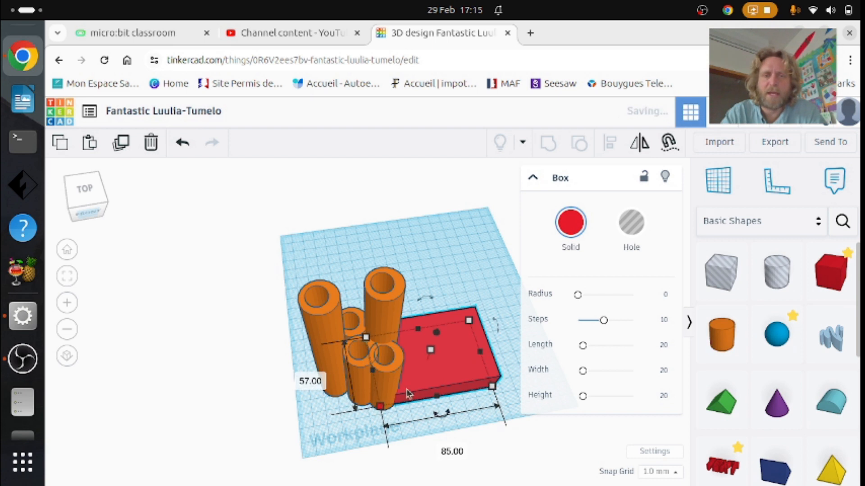
left_click_drag(430, 354, 434, 346)
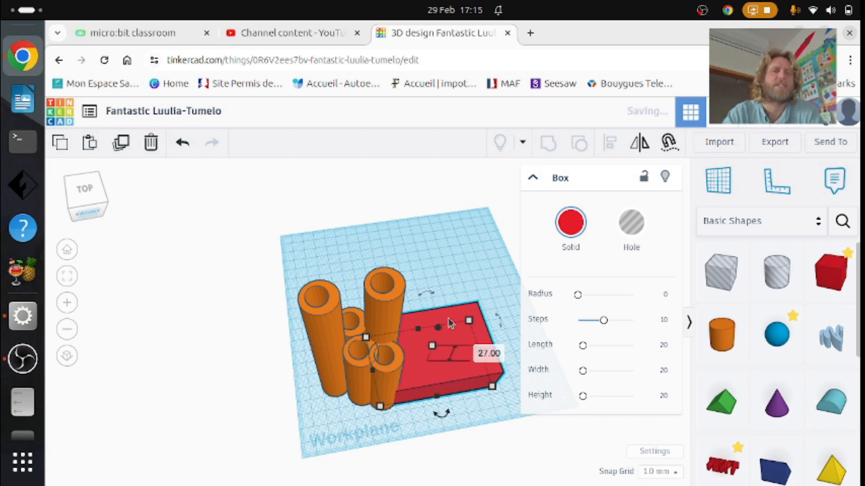
left_click(464, 256)
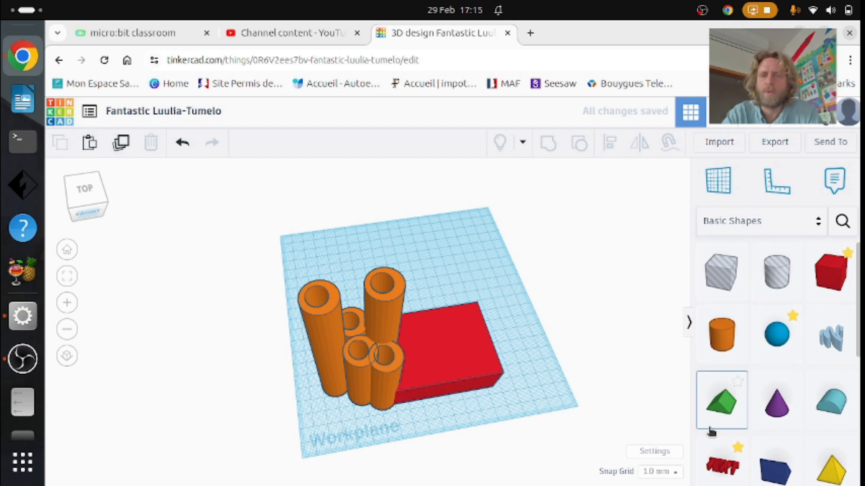
- Place a text shape on top of the box, change its text to "Bug hotel" and make it a hole
left_click_drag(711, 470, 453, 342)
left_click(575, 292)
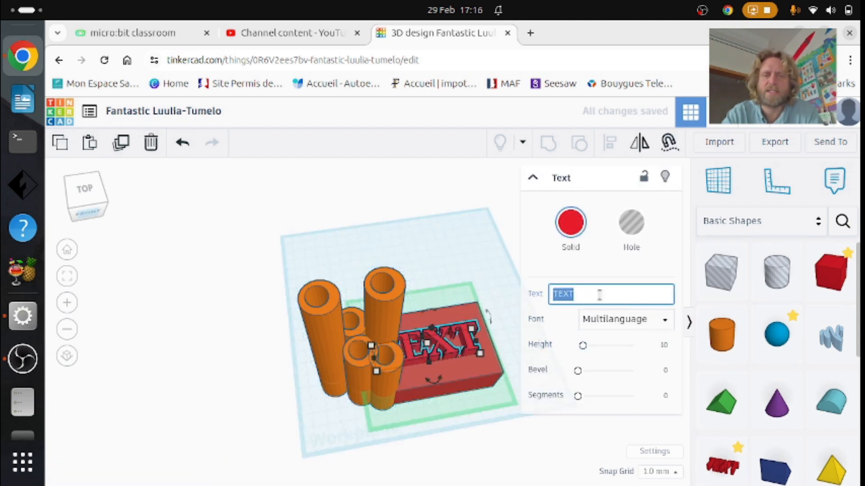
type("Bug hot")
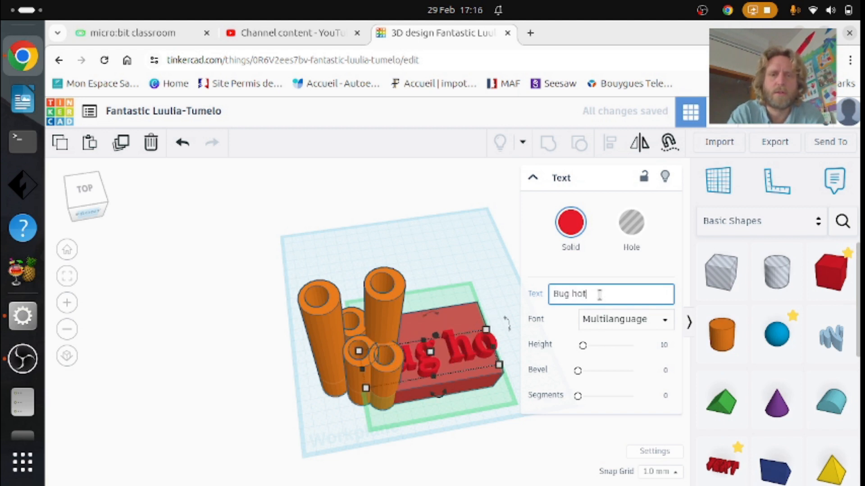
type("el")
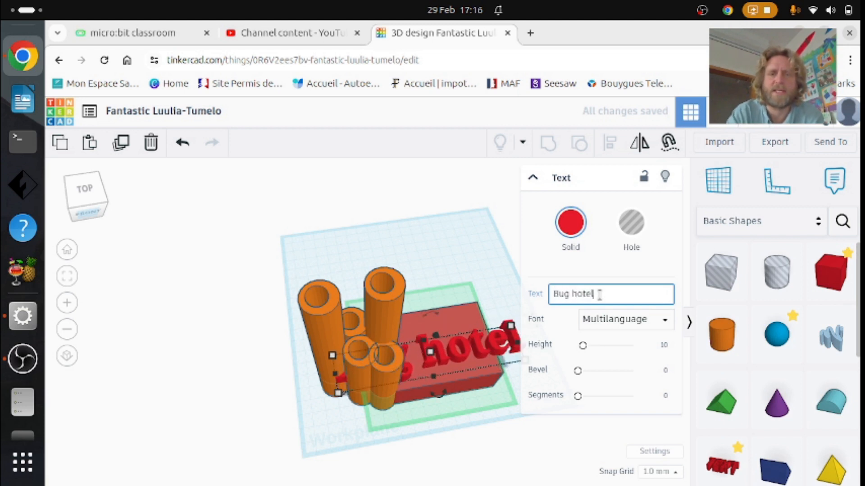
left_click(641, 231)
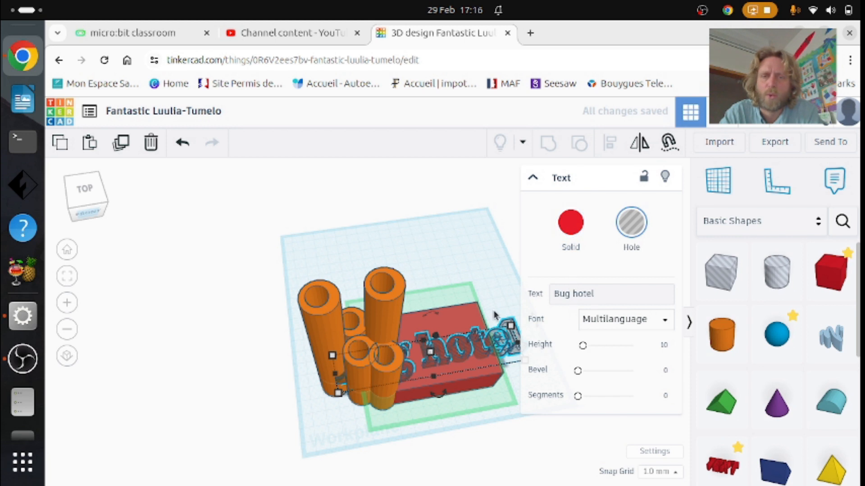
- Shrink the "Bug hotel" text hole to about the width of the box and place it across the box's top
left_click(501, 297)
left_click(503, 333)
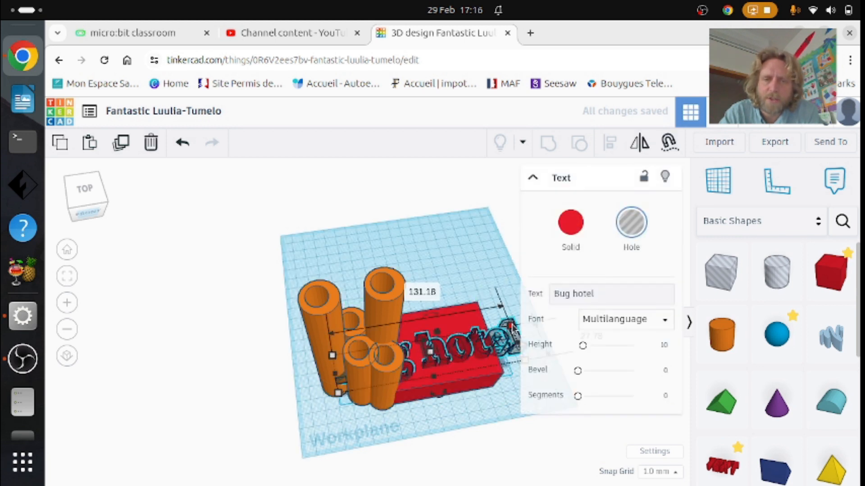
left_click_drag(515, 322, 474, 357)
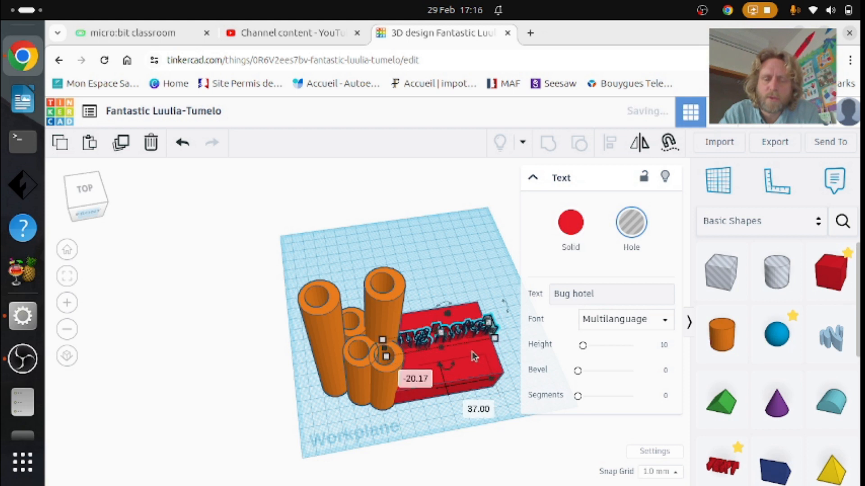
left_click(515, 255)
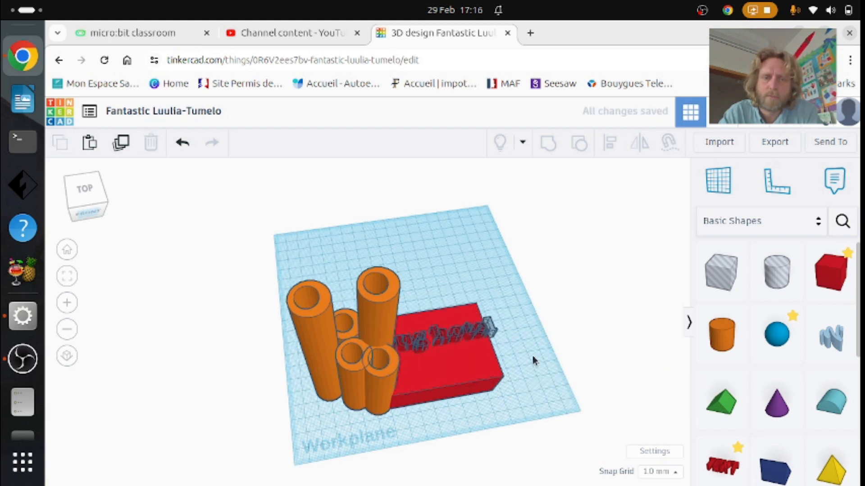
- Shift the text hole 5 mm sideways and 11 mm toward the box's rear edge, and adjust it vertically to cut into the box
right_click_drag(534, 362, 513, 382)
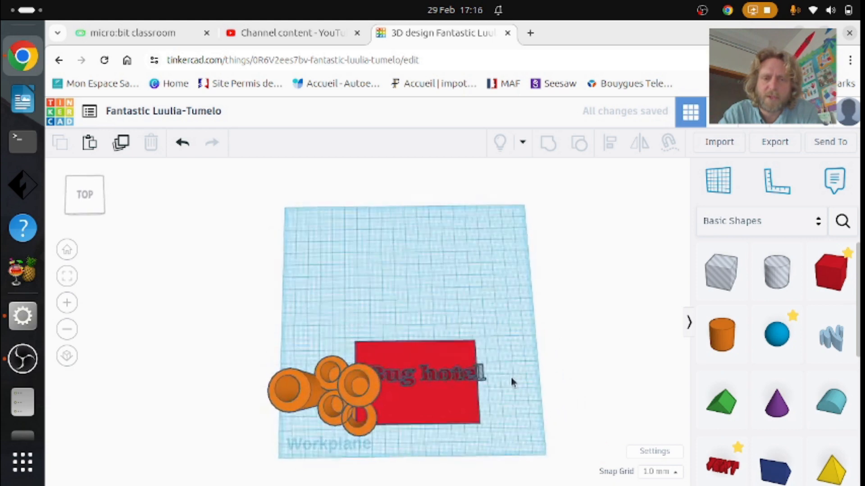
left_click(443, 379)
left_click_drag(449, 374, 440, 363)
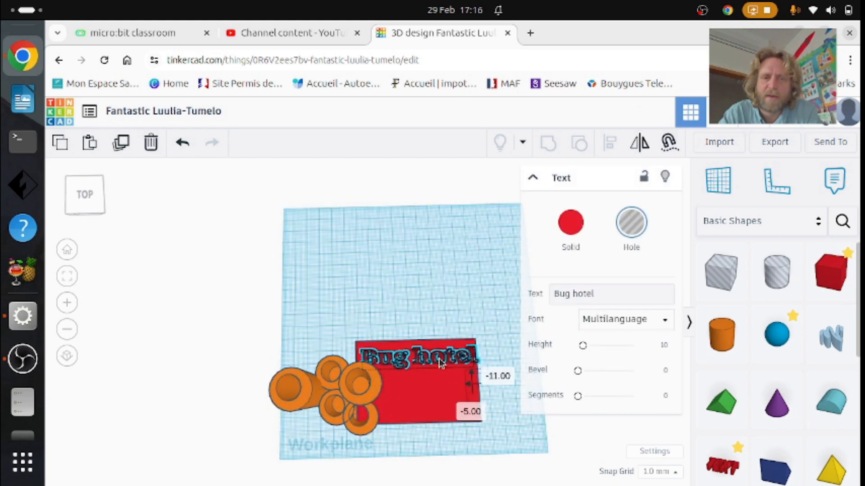
right_click_drag(450, 362, 427, 313)
left_click_drag(422, 309, 427, 279)
left_click(507, 254)
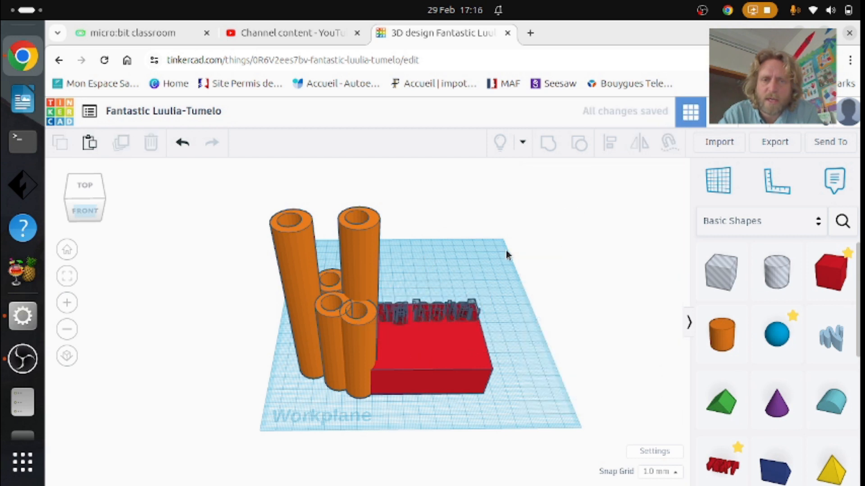
- Group all the tubes, the box and the text hole into one shape with engraved lettering
left_click_drag(289, 450, 197, 431)
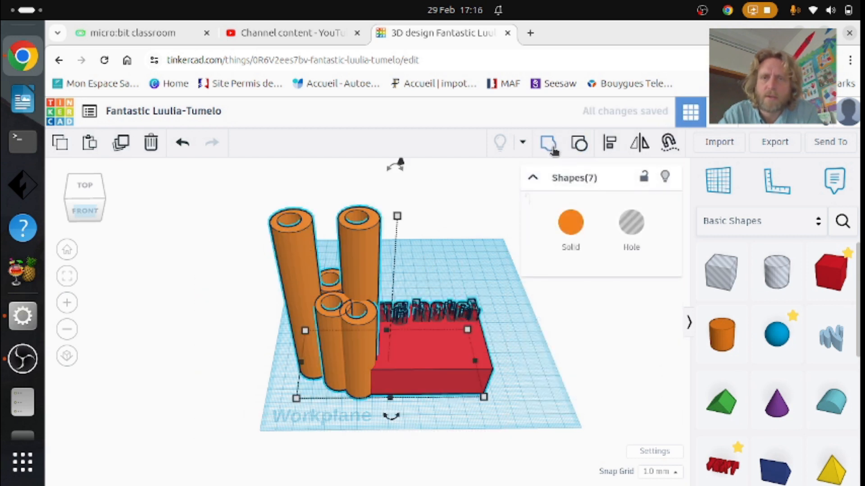
key("ctrl+g")
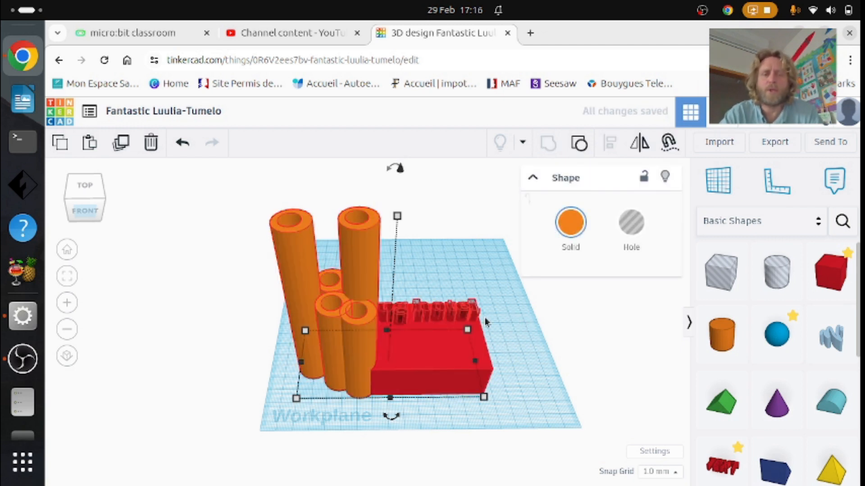
right_click_drag(512, 329, 518, 369)
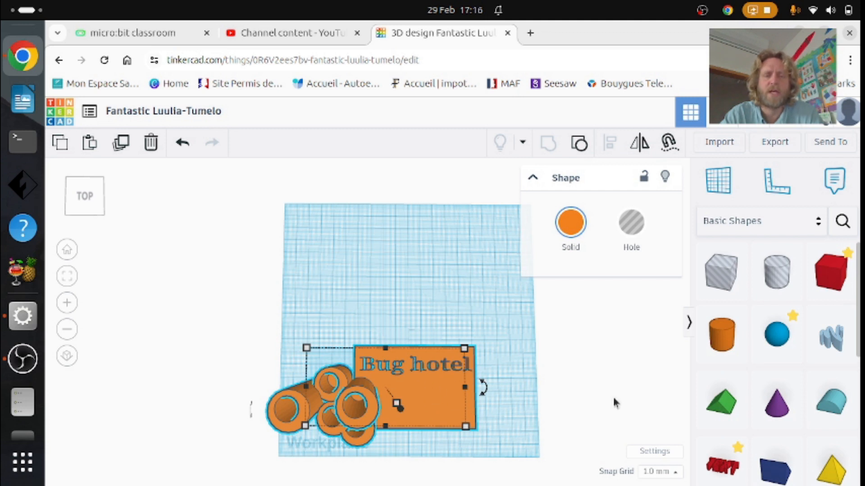
- Place a solid box on the base in front of the lettering and size it to 22.87 by 20 mm
left_click(845, 285)
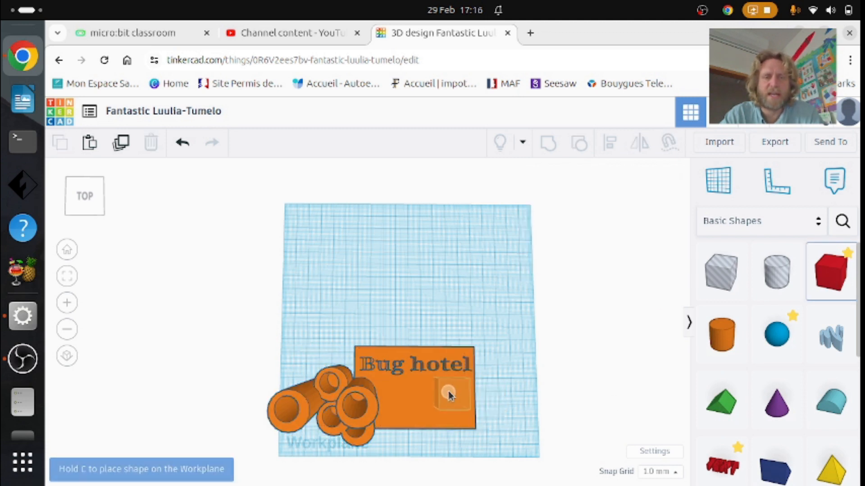
left_click(453, 403)
right_click_drag(488, 426, 486, 417)
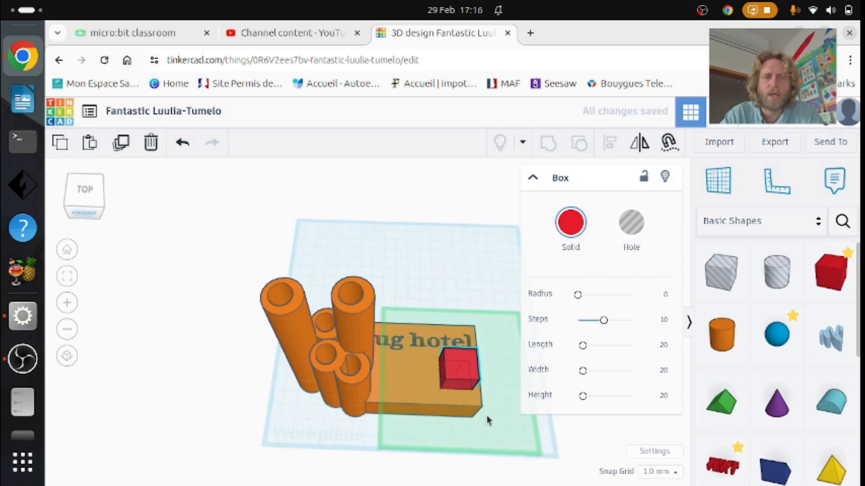
mouse_move(469, 367)
left_mouse_down()
mouse_move(495, 349)
mouse_move(472, 370)
left_mouse_up()
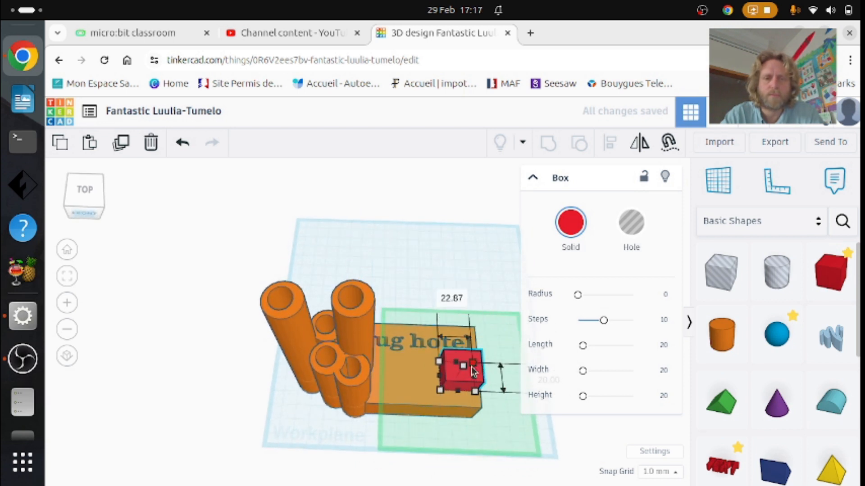
- Stretch the new box to about 63 mm tall and enlarge its footprint toward the tubes and the base's front edge
right_click_drag(472, 423, 485, 295)
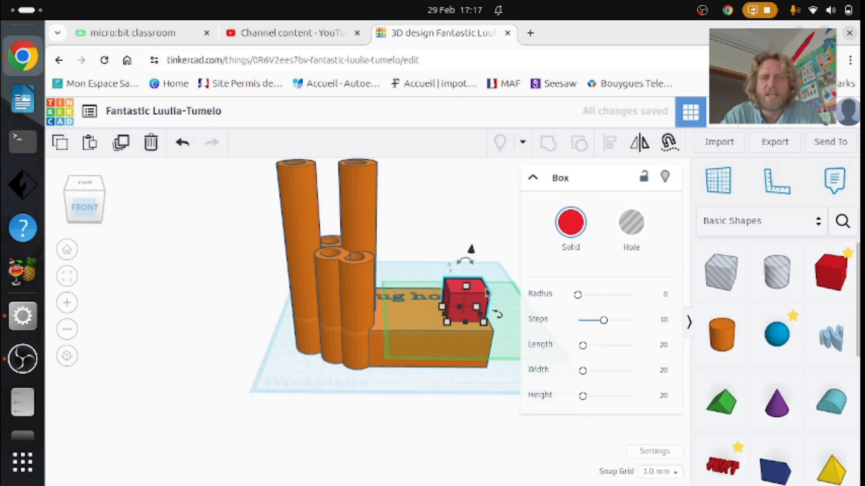
left_click_drag(471, 279, 480, 210)
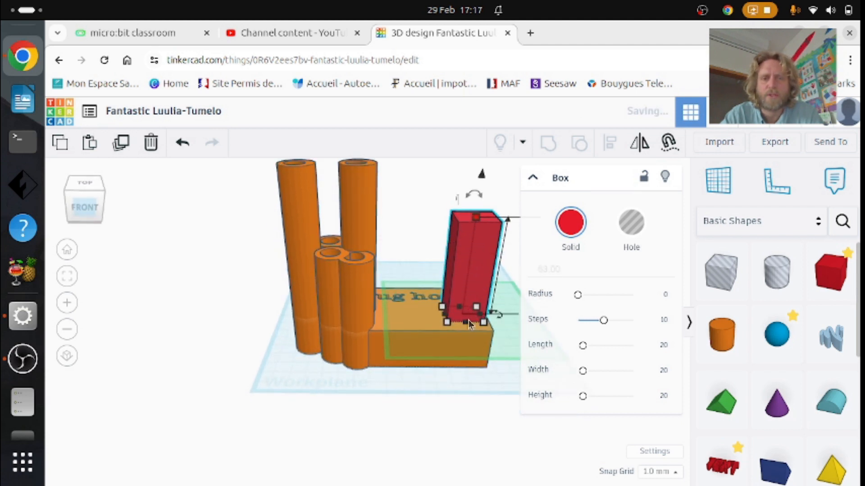
left_click_drag(483, 324, 420, 335)
right_click_drag(494, 385, 497, 450)
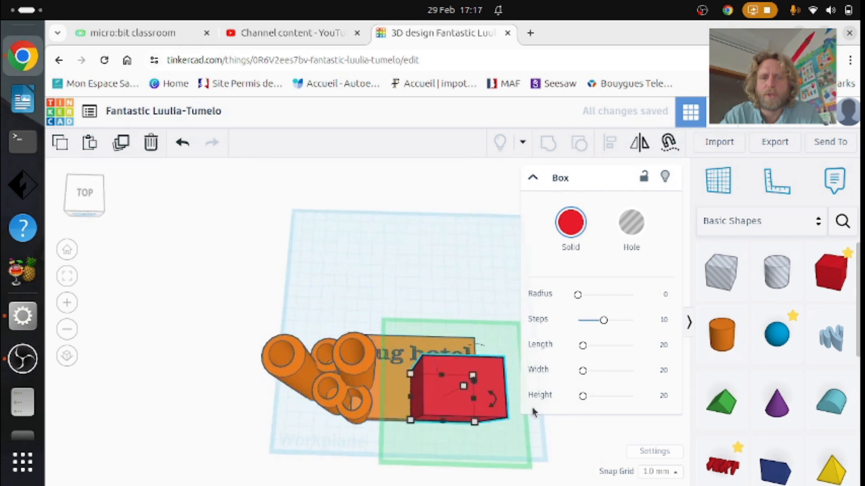
- Place a hole cylinder on the tall box's top face, shrink it to 16.26 by 12 mm and sink it into the box
left_click_drag(763, 287, 496, 384)
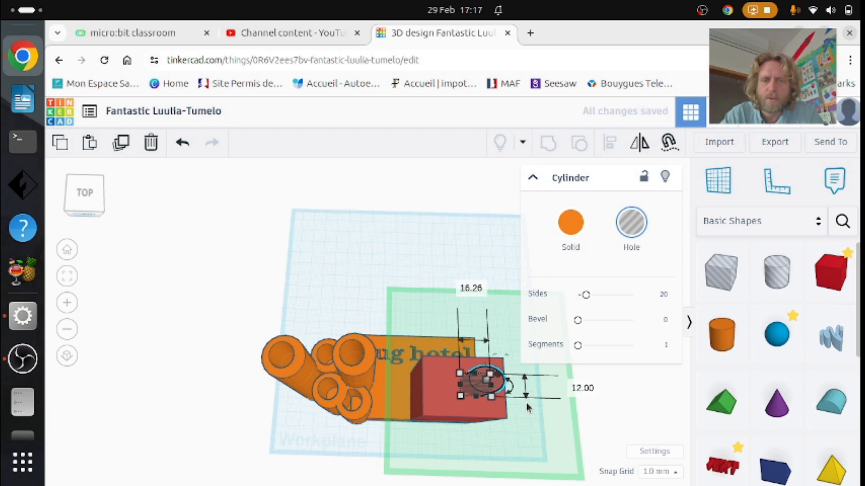
right_click_drag(528, 408, 492, 353)
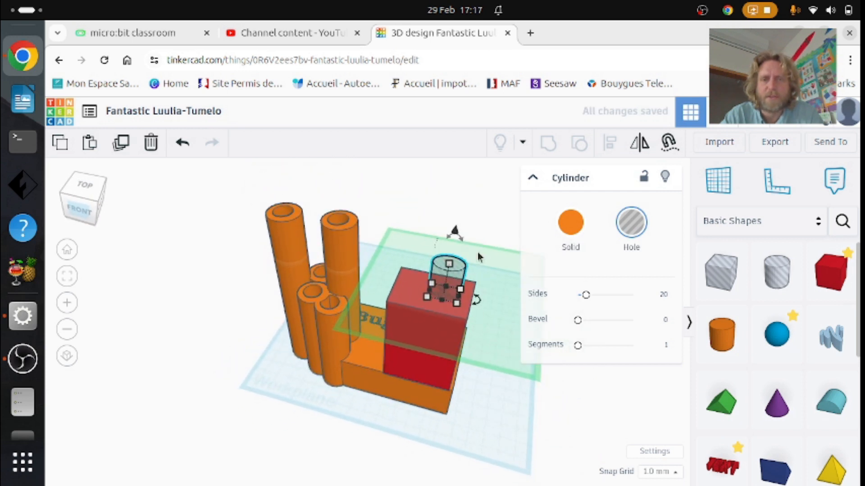
left_click_drag(450, 268, 508, 401)
left_click(533, 425)
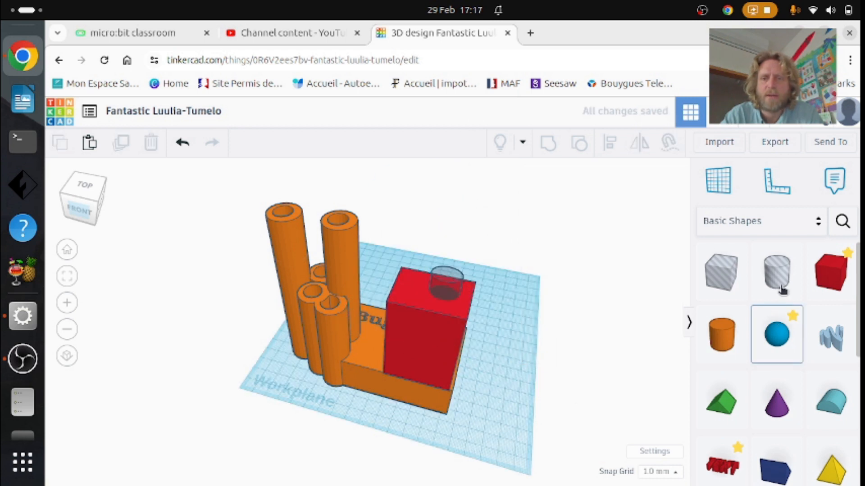
- Place a second hole cylinder on the tall box's front face and position it to cut into the box
left_click(777, 271)
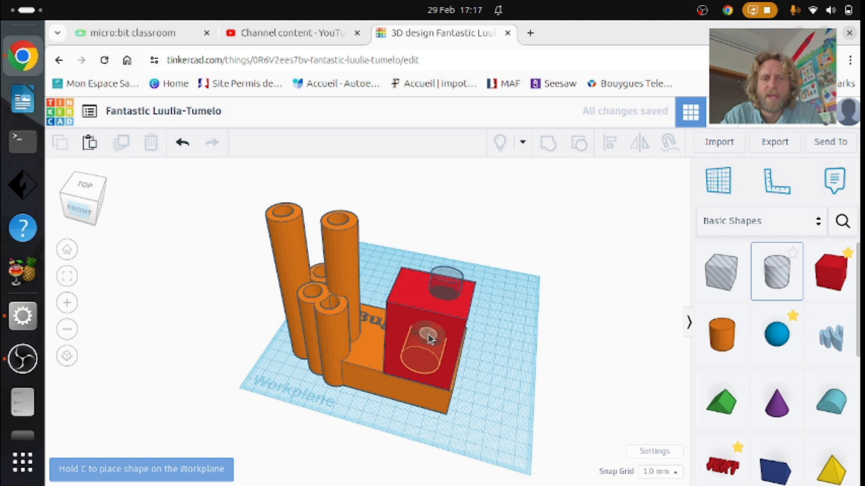
left_click(430, 365)
left_click_drag(425, 361, 420, 378)
- Group the tube-and-base shape, the tall box and both hole cylinders to cut the round openings
left_click_drag(204, 185, 576, 475)
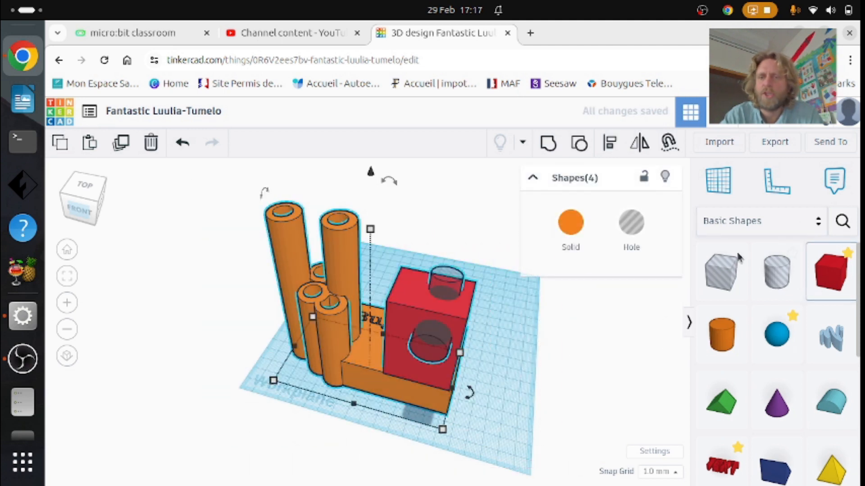
left_click(548, 144)
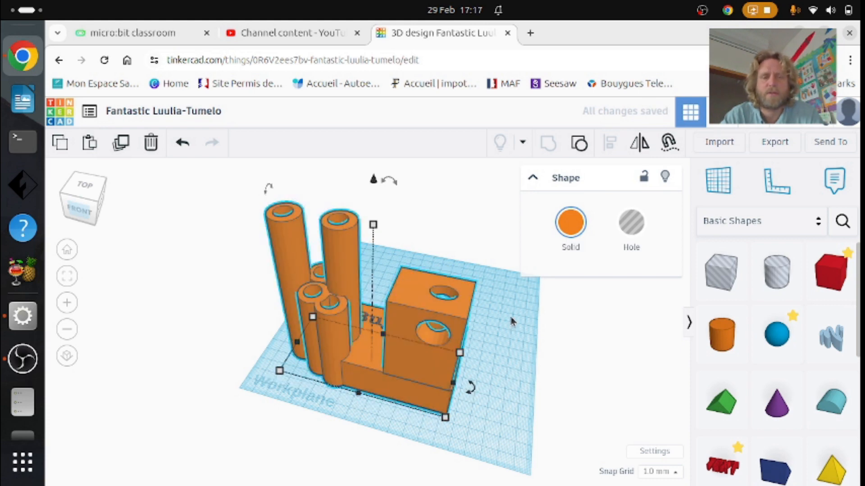
right_click_drag(513, 315, 502, 354)
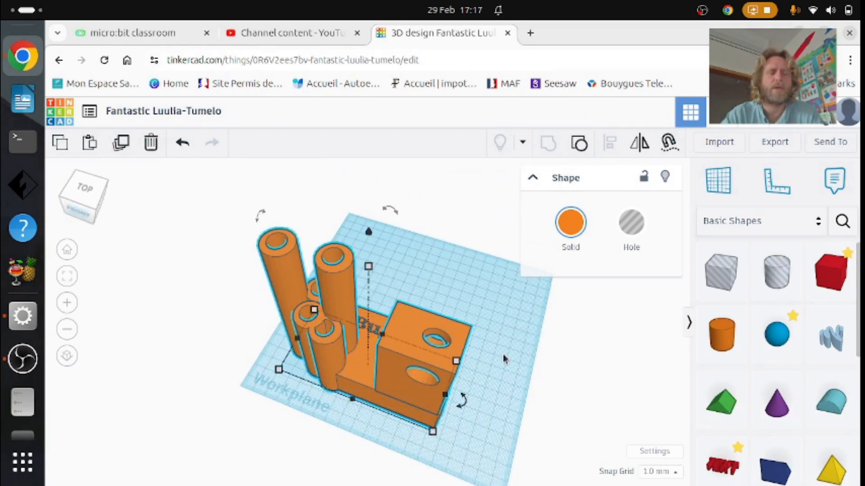